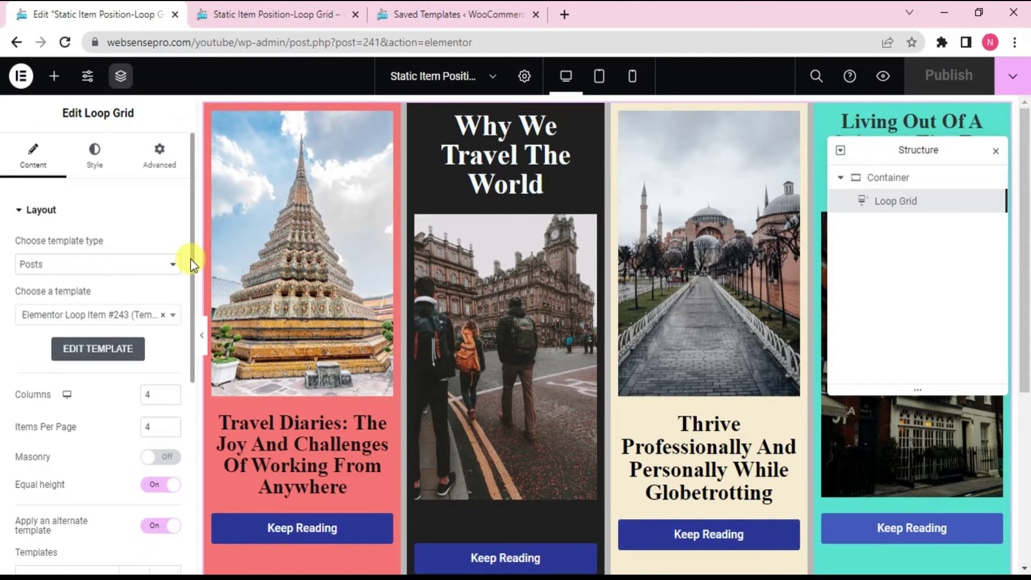
Expand the first Alternate Template item and review its template choice without changing it.
left_click_drag(192, 263, 188, 306)
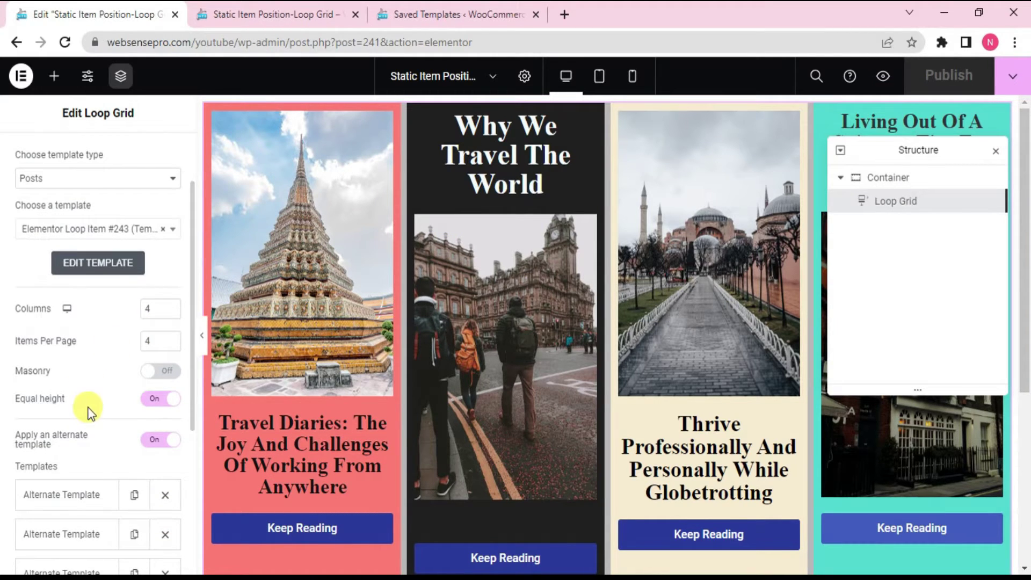
left_click(91, 501)
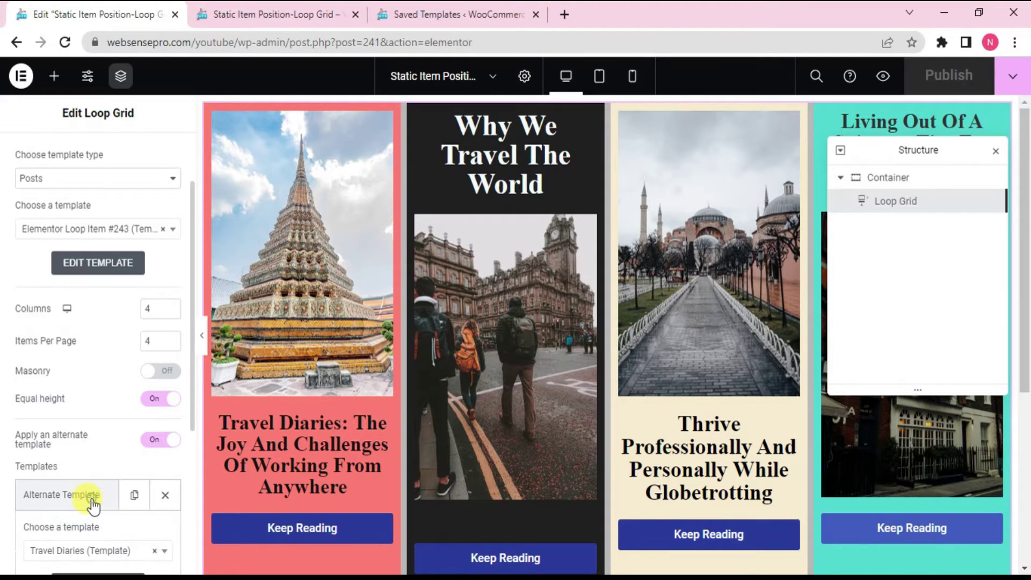
scroll(92, 505, "down", 1)
scroll(93, 505, "down", 1)
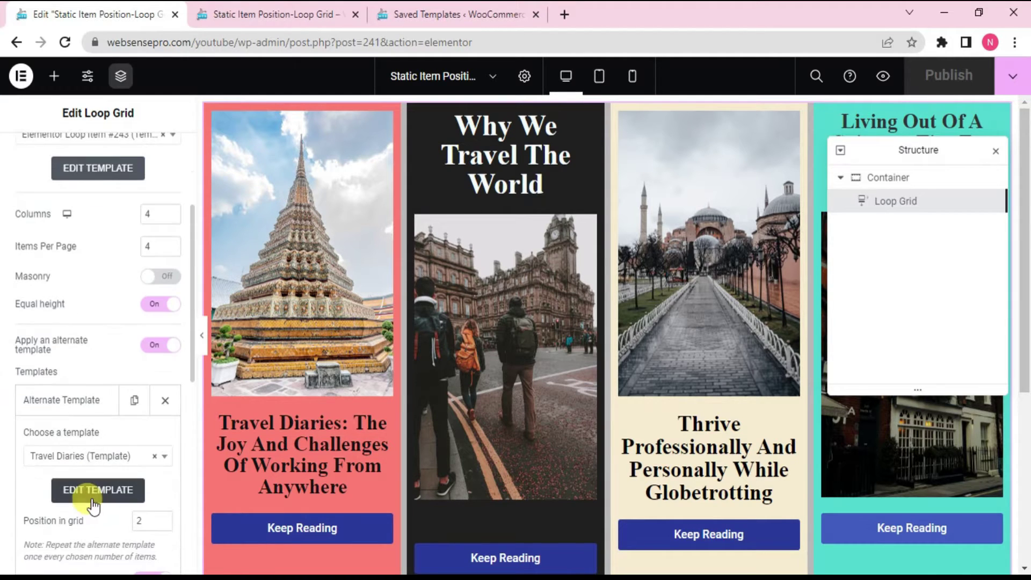
left_click(114, 466)
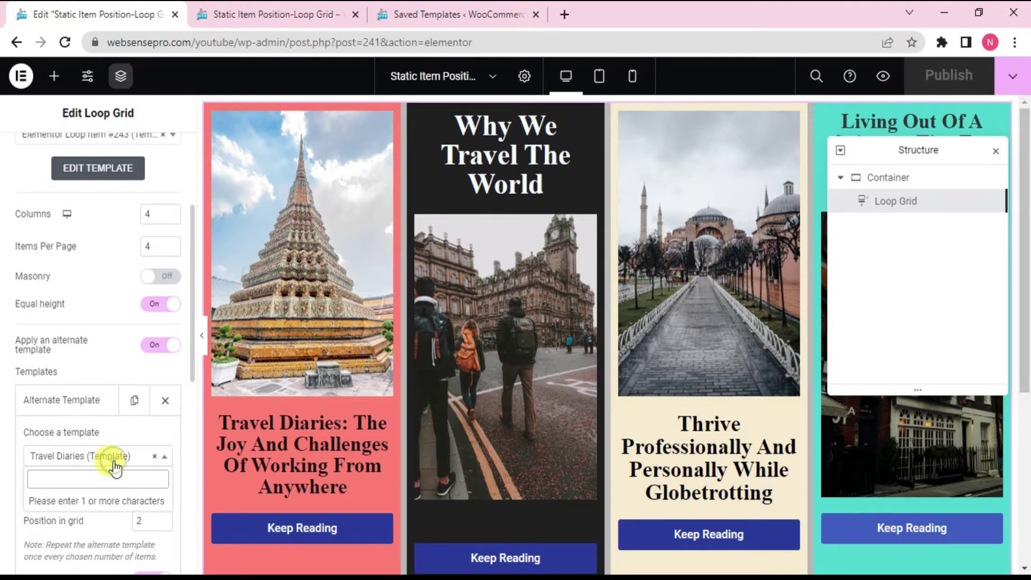
left_click(5, 478)
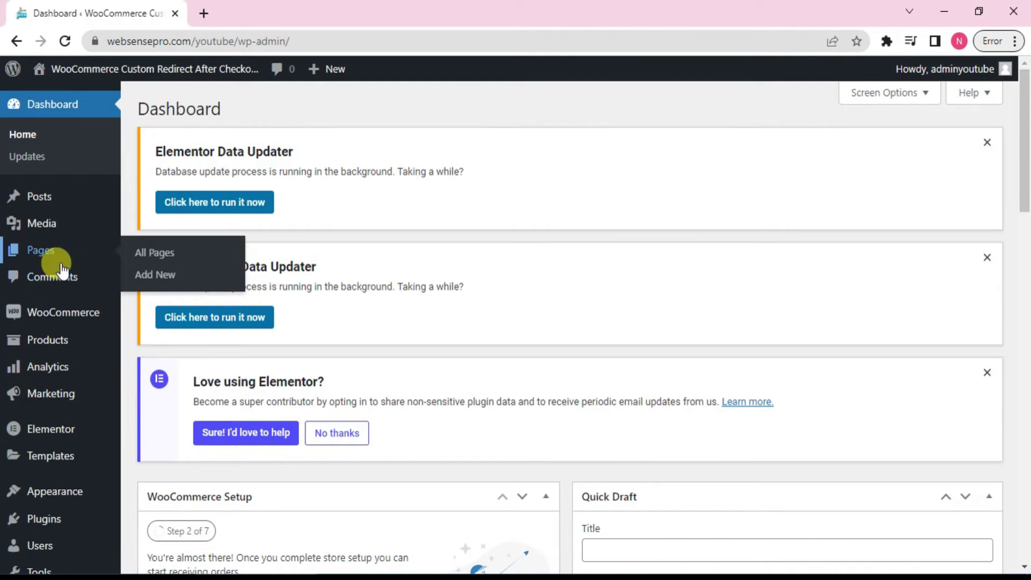
mouse_move(38, 250)
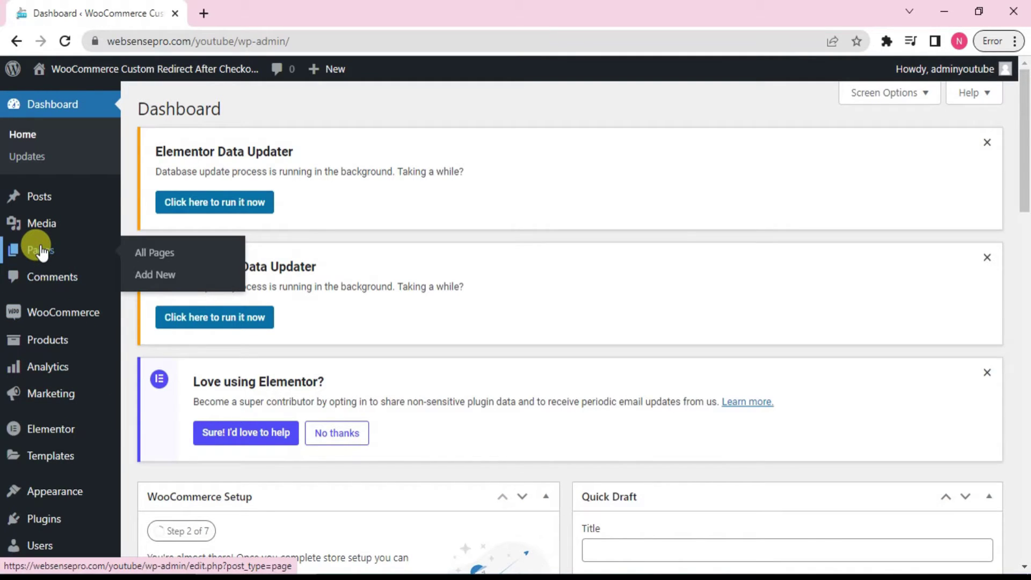
Start a new page titled 'Static Item Position-Loop Grid'.
left_click(155, 276)
type("S")
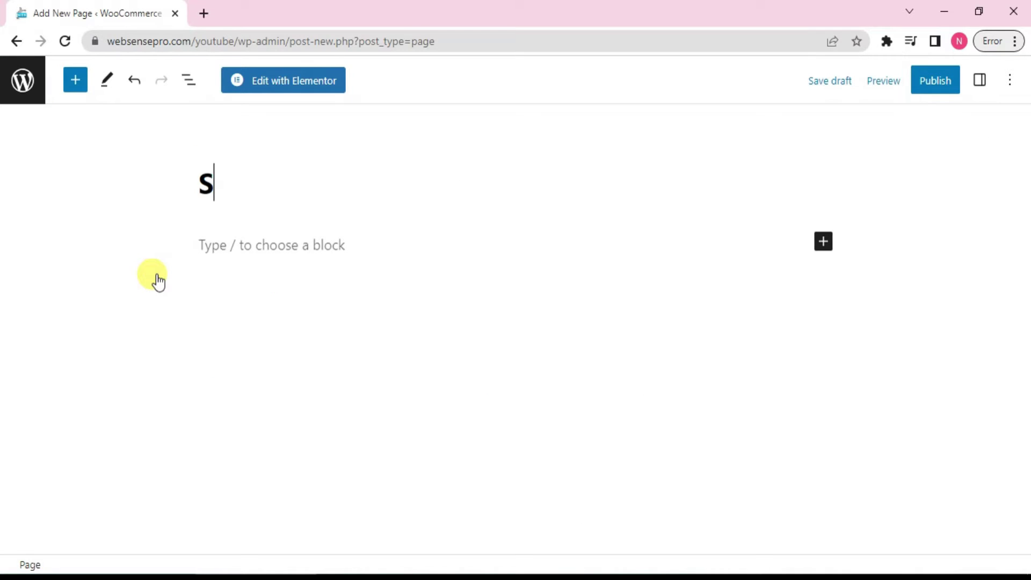
type("tatic ")
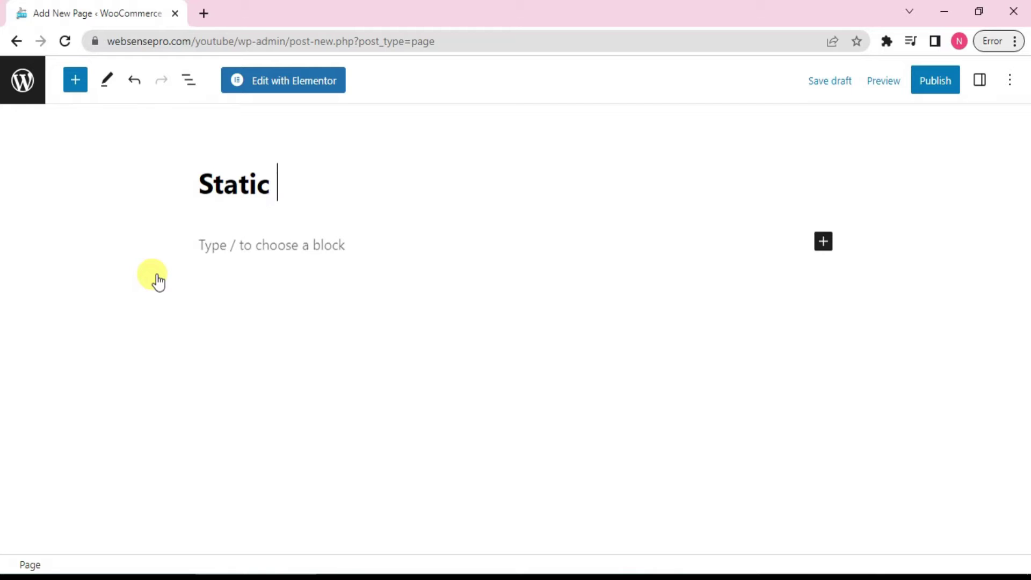
type("Item Position-Loop Grid")
Open the page in Elementor and add a Loop Grid widget found by searching 'loop'.
left_click(256, 91)
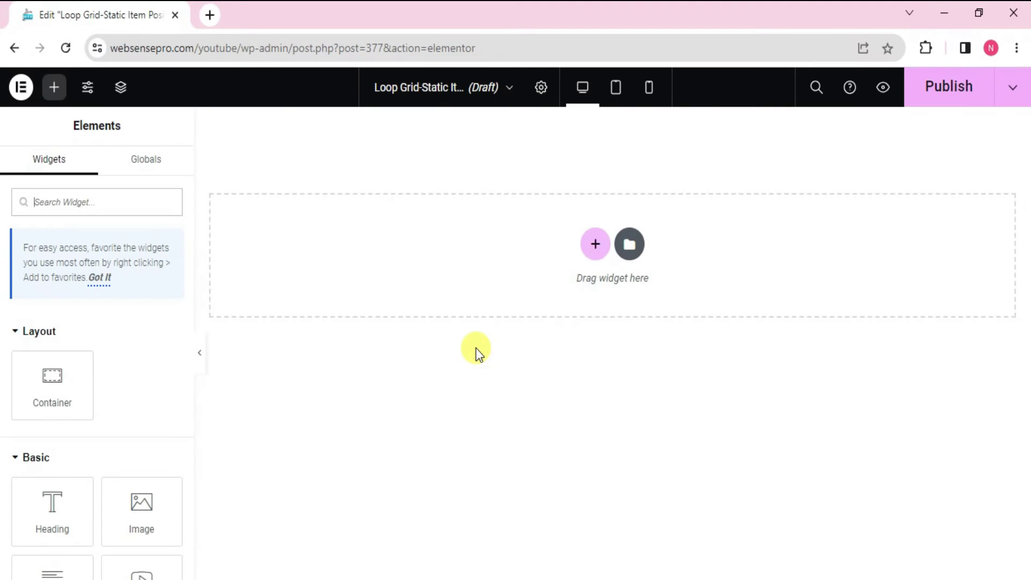
left_click(116, 206)
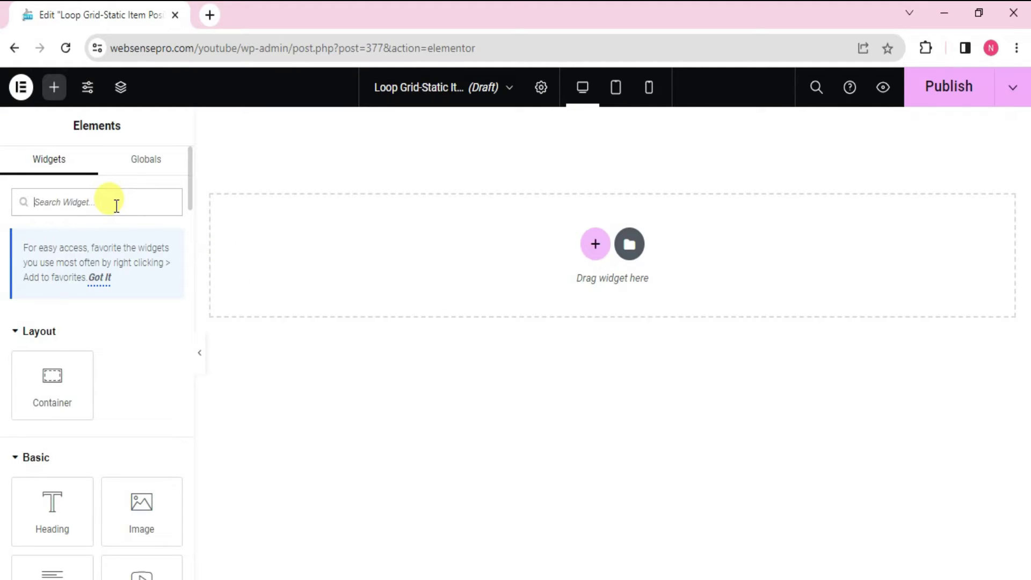
type("loop")
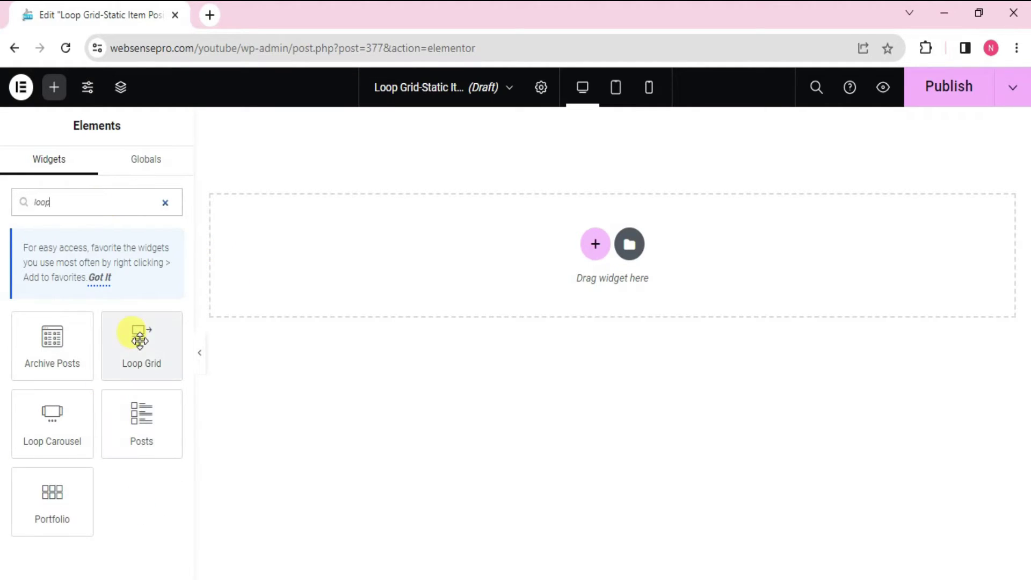
left_click_drag(138, 338, 437, 248)
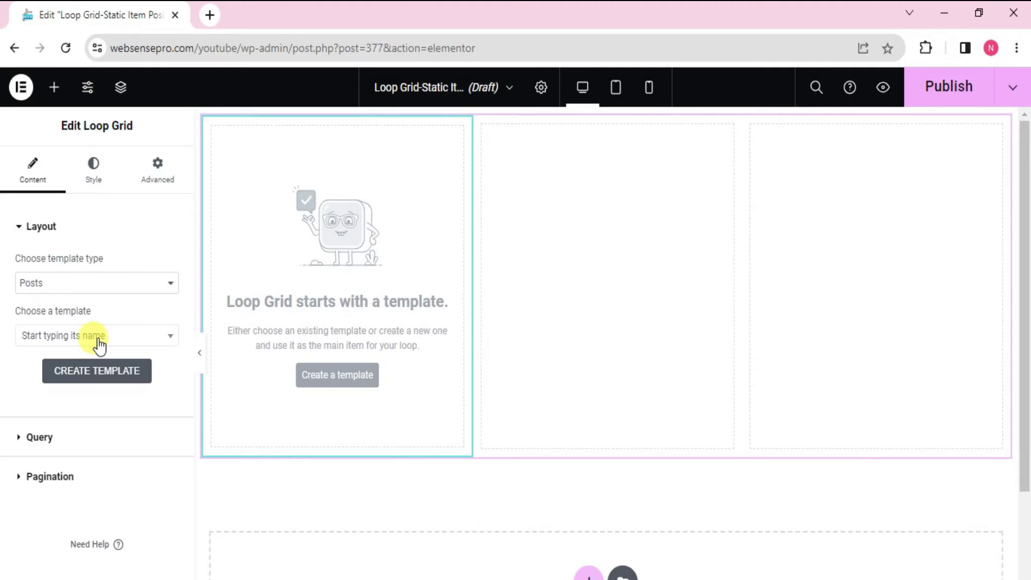
Create a new loop item template, saving the page, and add a Post Title widget.
left_click(344, 375)
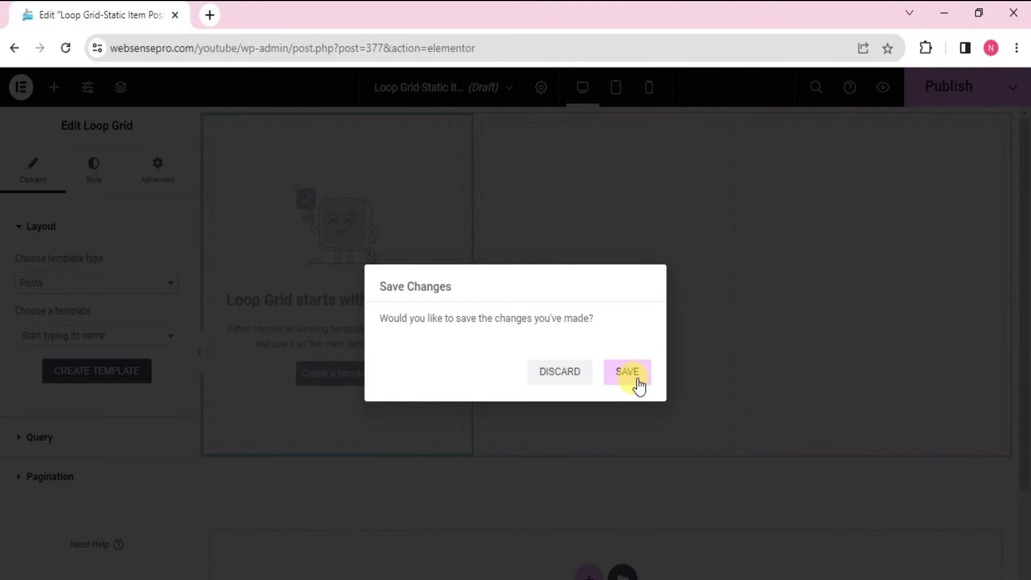
left_click(632, 375)
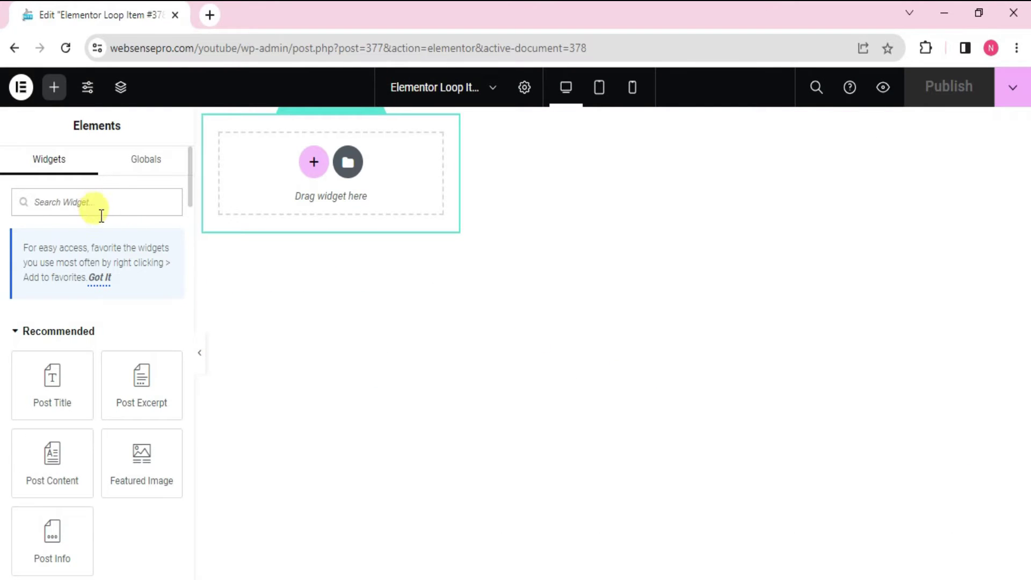
left_click(97, 202)
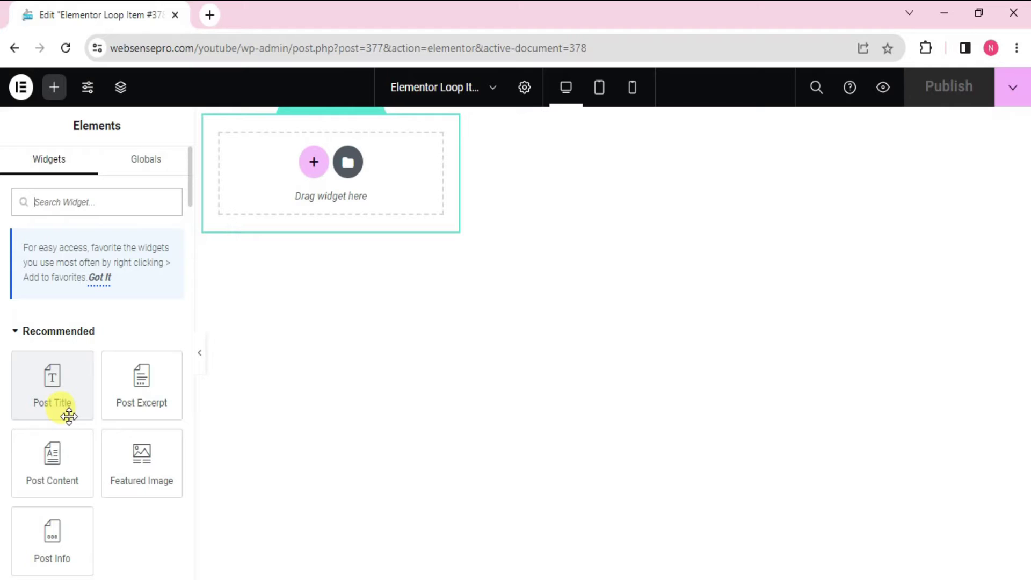
left_click_drag(68, 416, 260, 164)
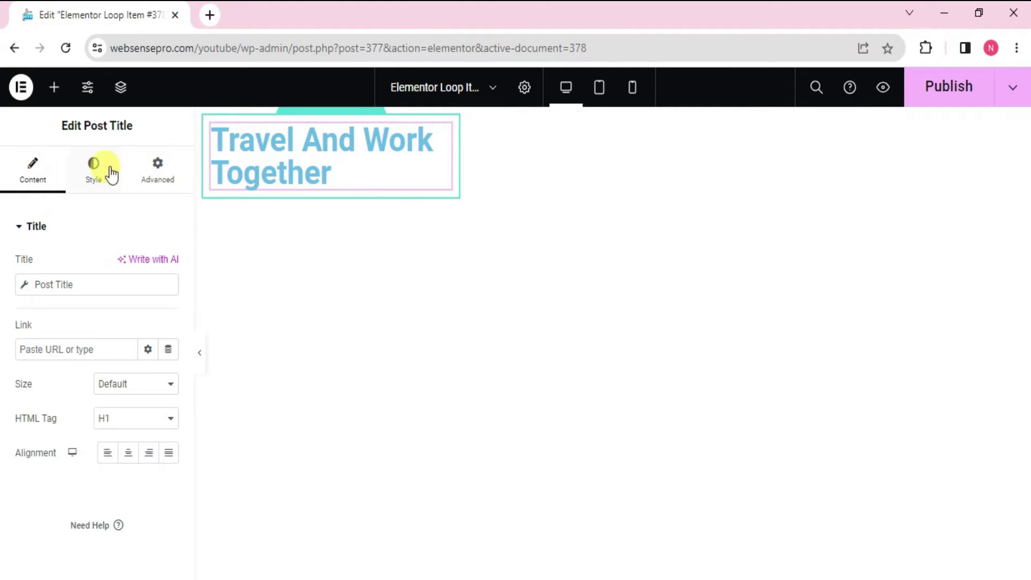
mouse_move(330, 156)
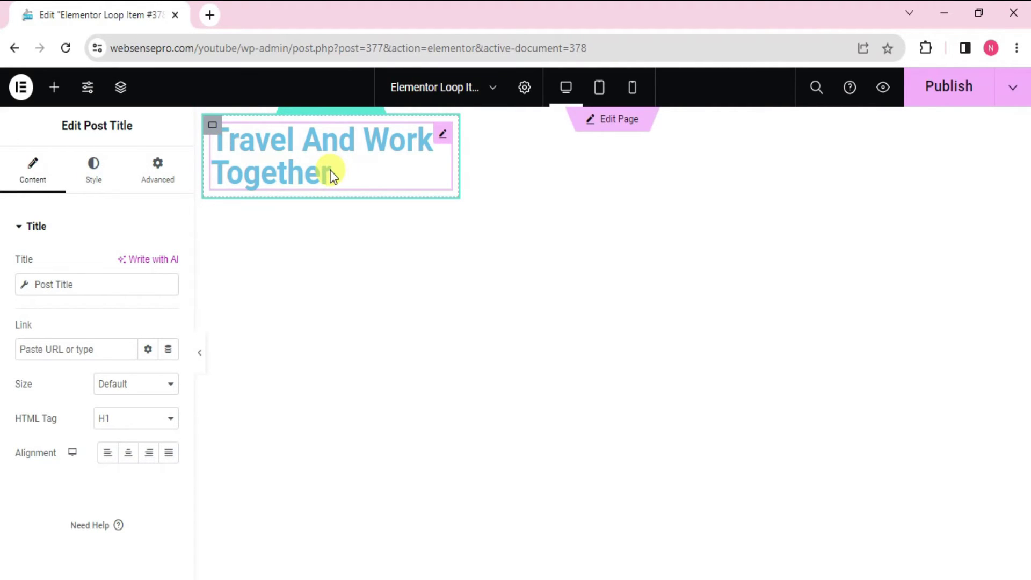
Add a Featured Image under the title and a Post Excerpt under the image.
left_click(54, 89)
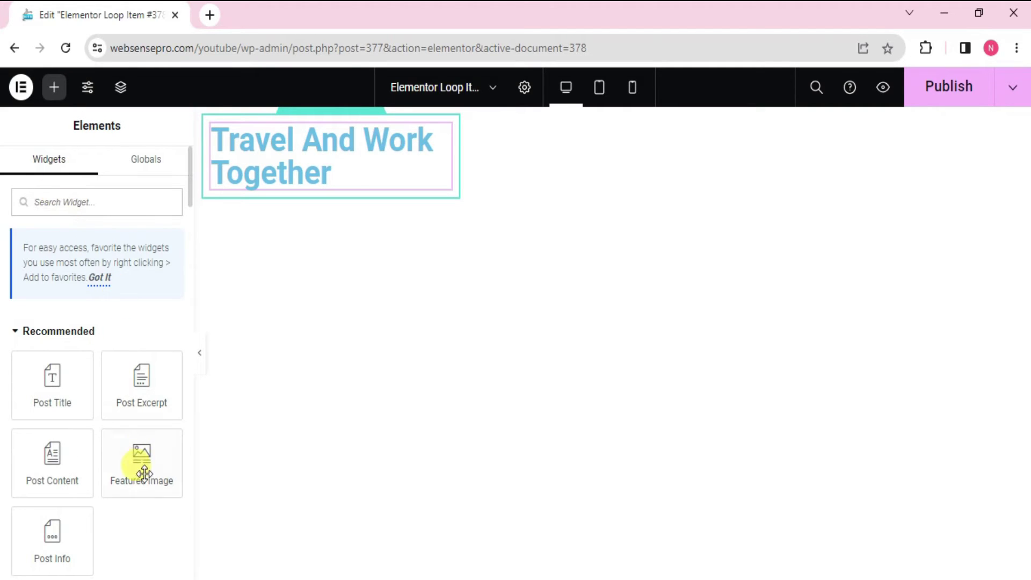
left_click_drag(144, 476, 321, 188)
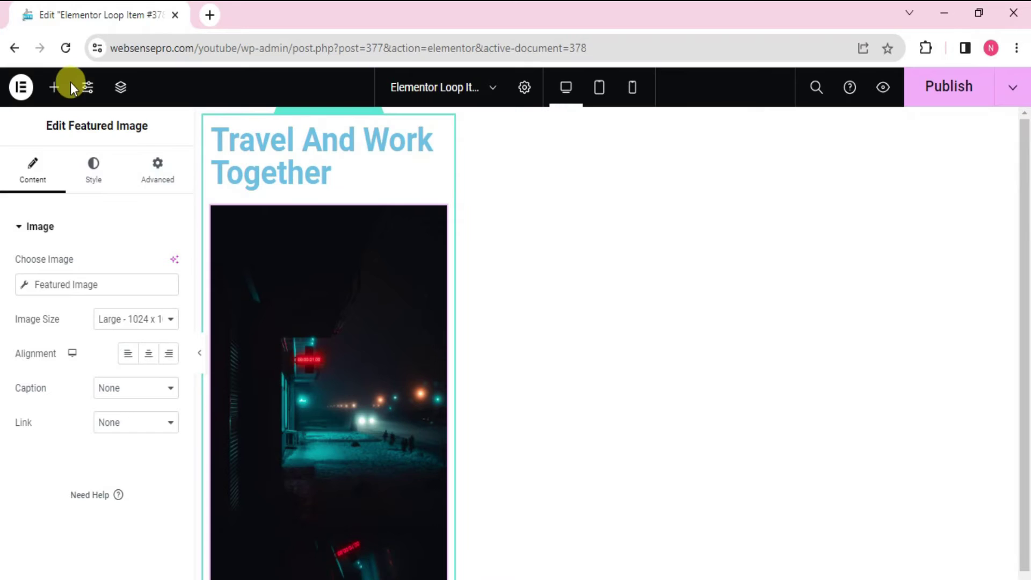
left_click(56, 87)
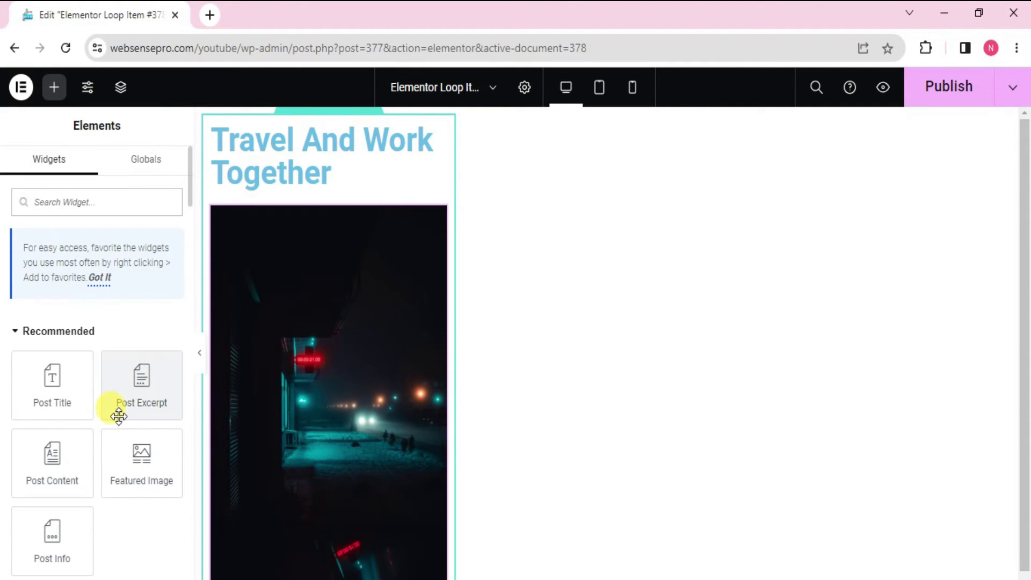
scroll(1026, 471, "down", 1)
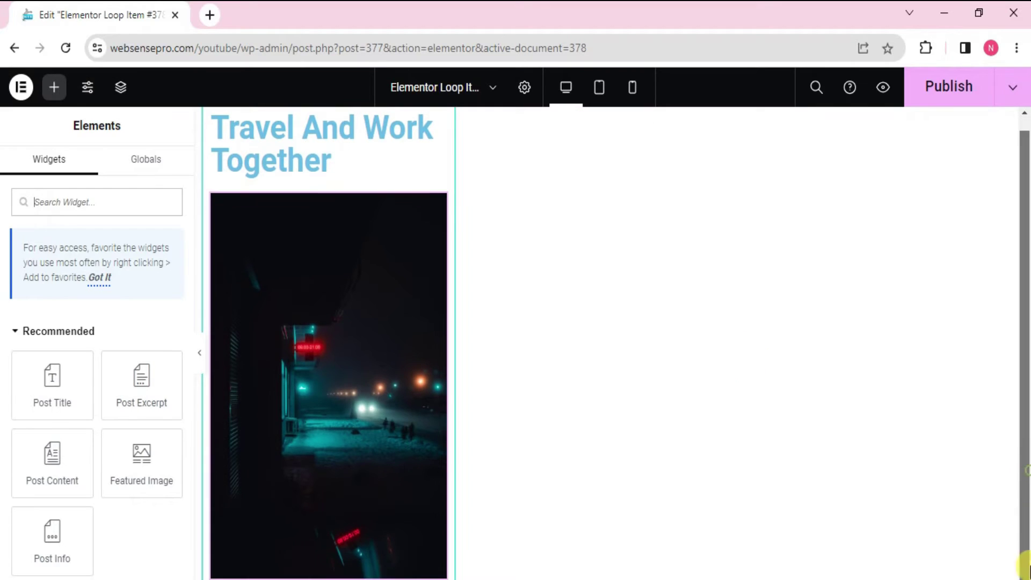
mouse_move(135, 402)
left_mouse_down()
mouse_move(347, 574)
mouse_move(334, 571)
left_mouse_up()
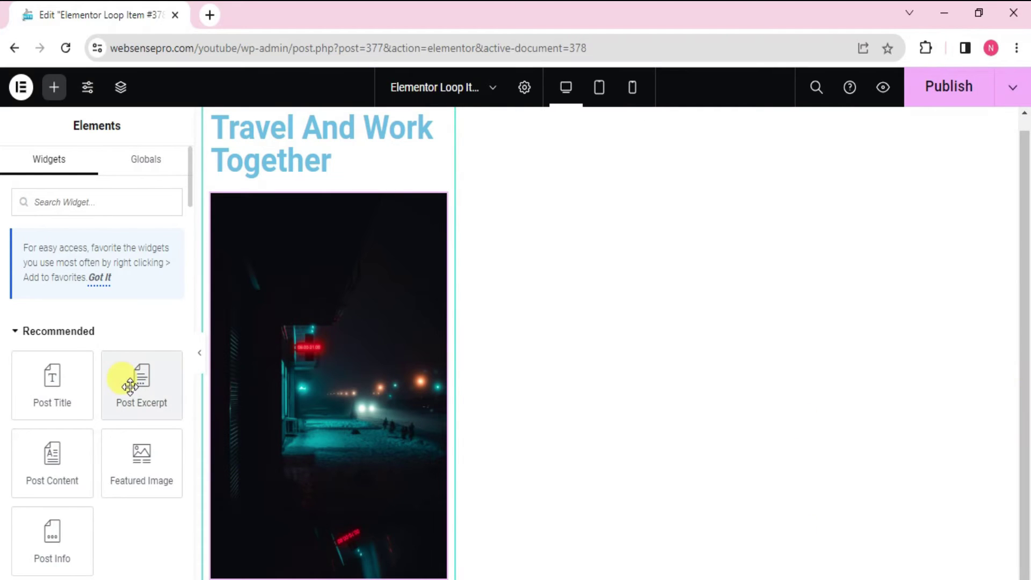
left_click_drag(129, 386, 352, 568)
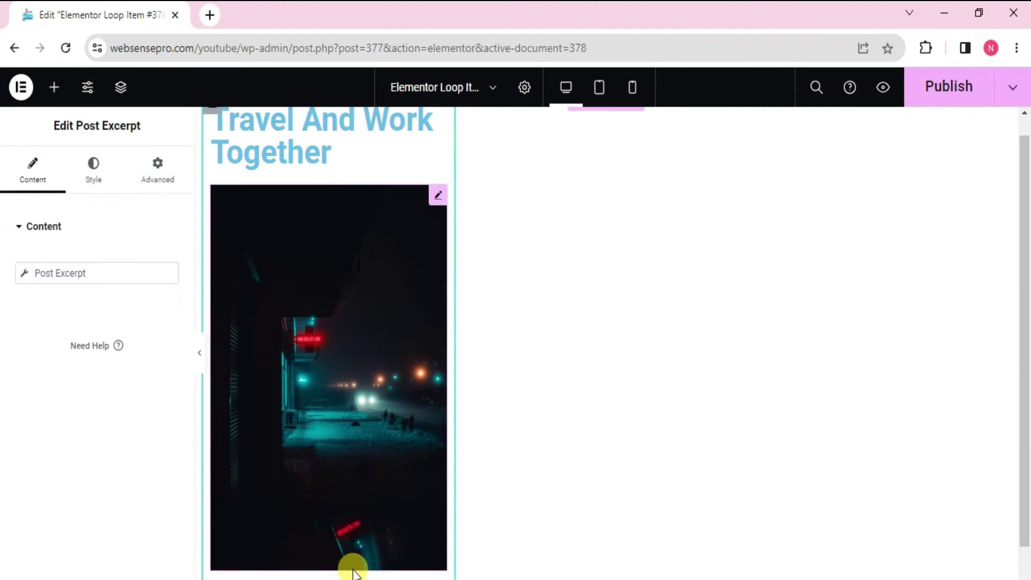
Add a 'Keep Reading' Button widget, found by searching 'butt', below the post excerpt.
left_click(54, 89)
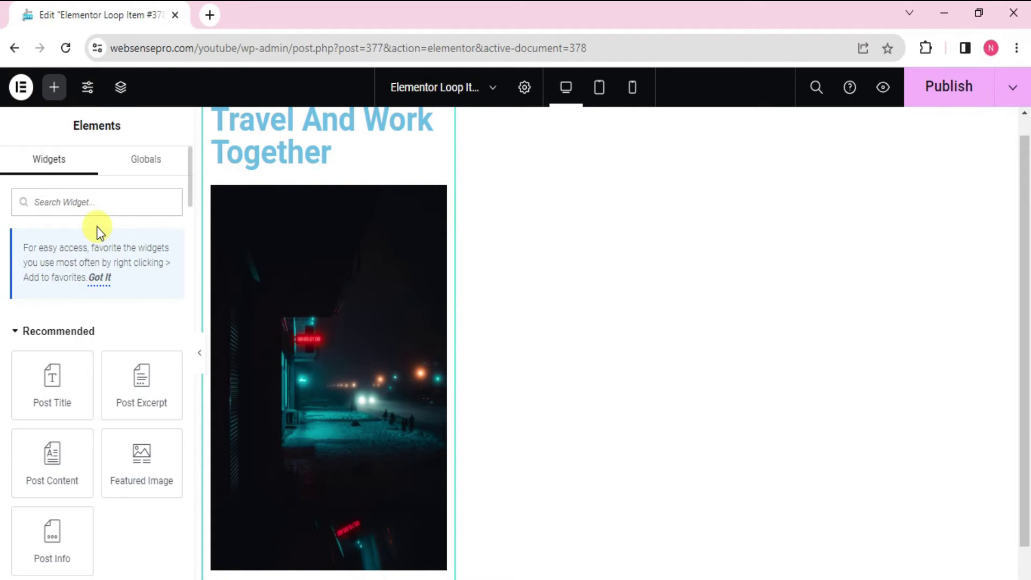
type("butt")
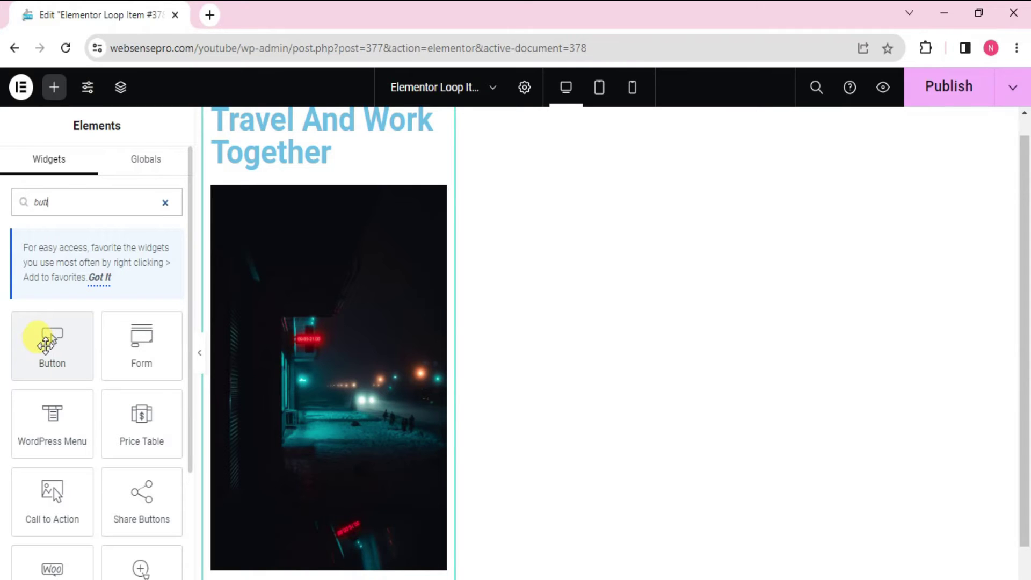
left_click_drag(1026, 381, 1027, 384)
scroll(1025, 384, "down", 1)
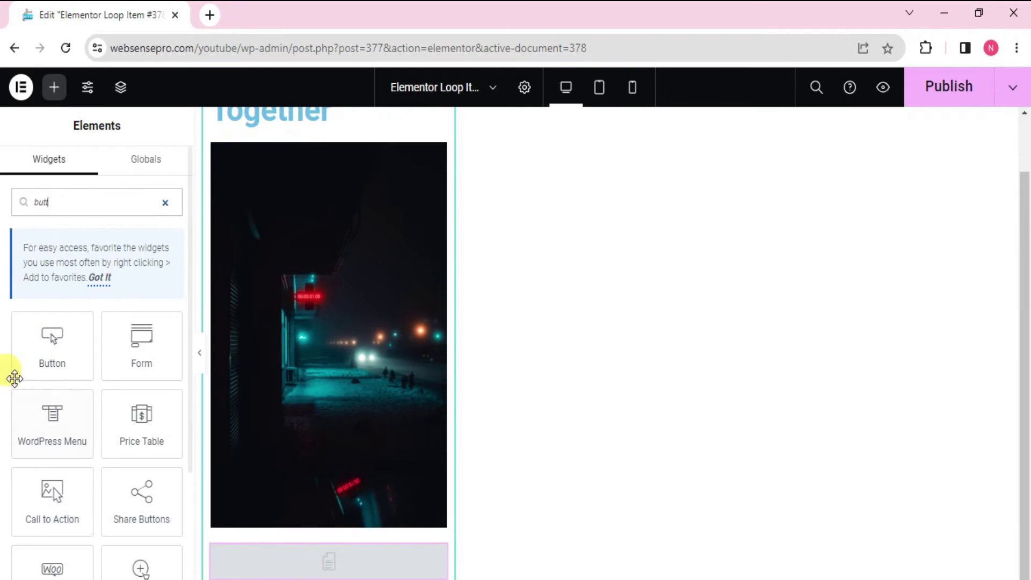
mouse_move(30, 359)
left_mouse_down()
mouse_move(223, 532)
mouse_move(289, 574)
left_mouse_up()
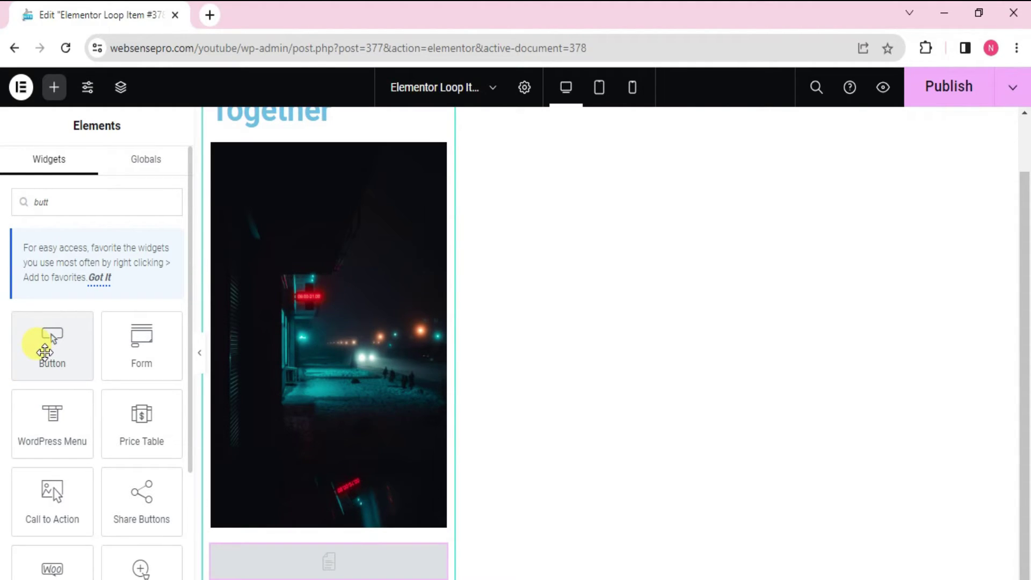
left_click(45, 352)
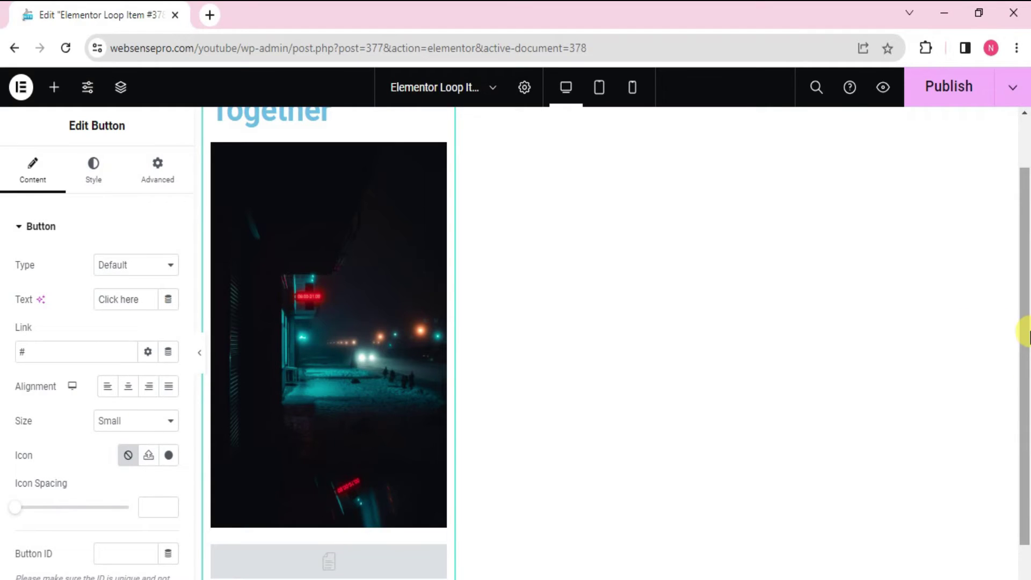
left_click_drag(1028, 357, 1028, 435)
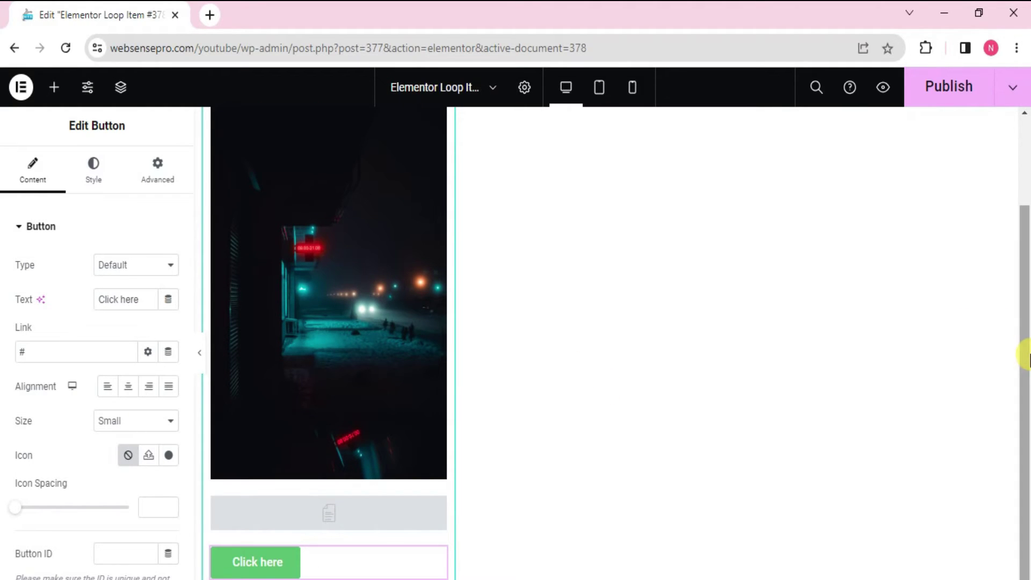
left_click_drag(1022, 352, 1022, 202)
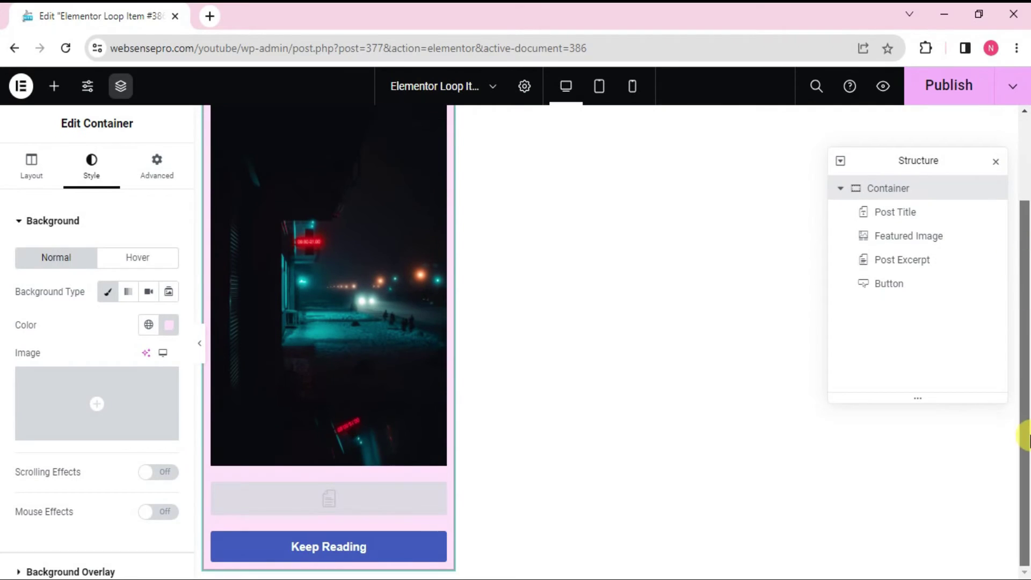
mouse_move(328, 562)
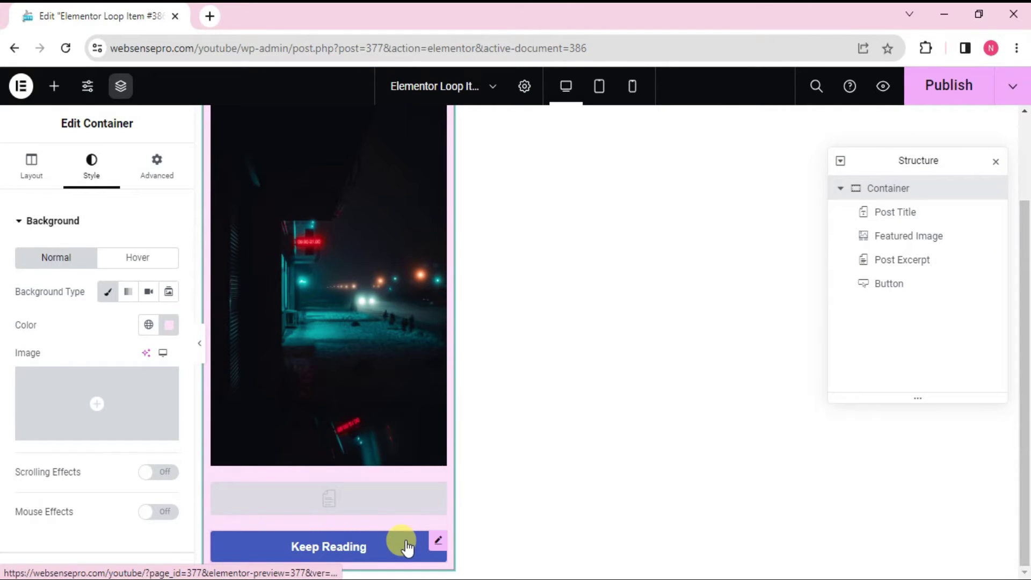
Link the Keep Reading button to the dynamic Post URL and save the template with Ctrl+S.
left_click(407, 547)
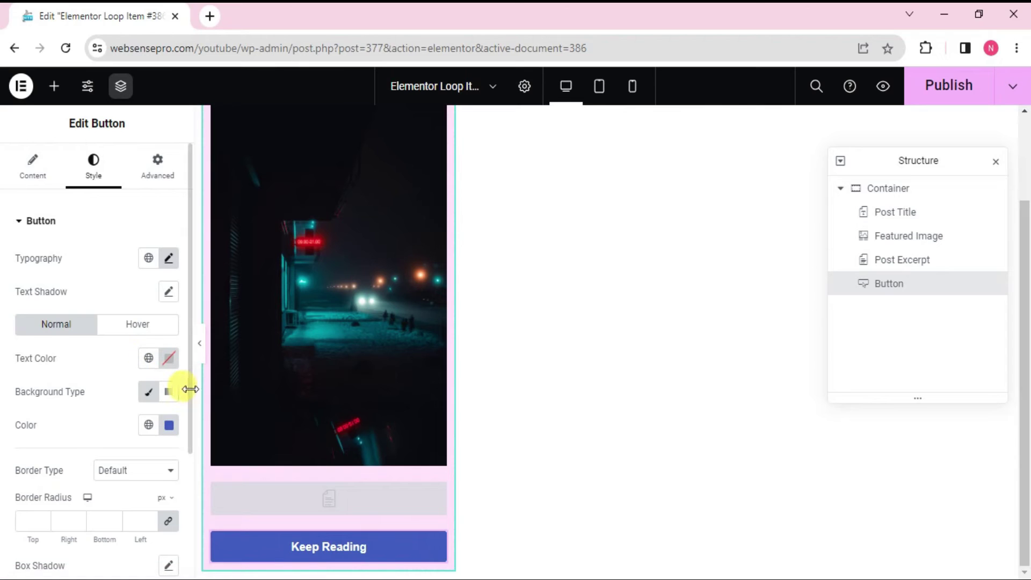
left_click(44, 166)
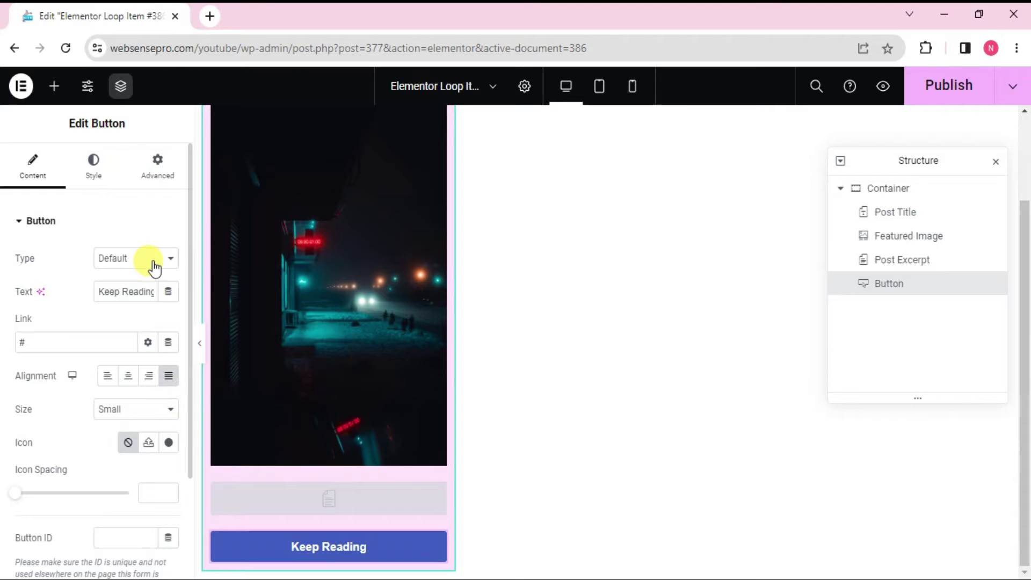
left_click(169, 342)
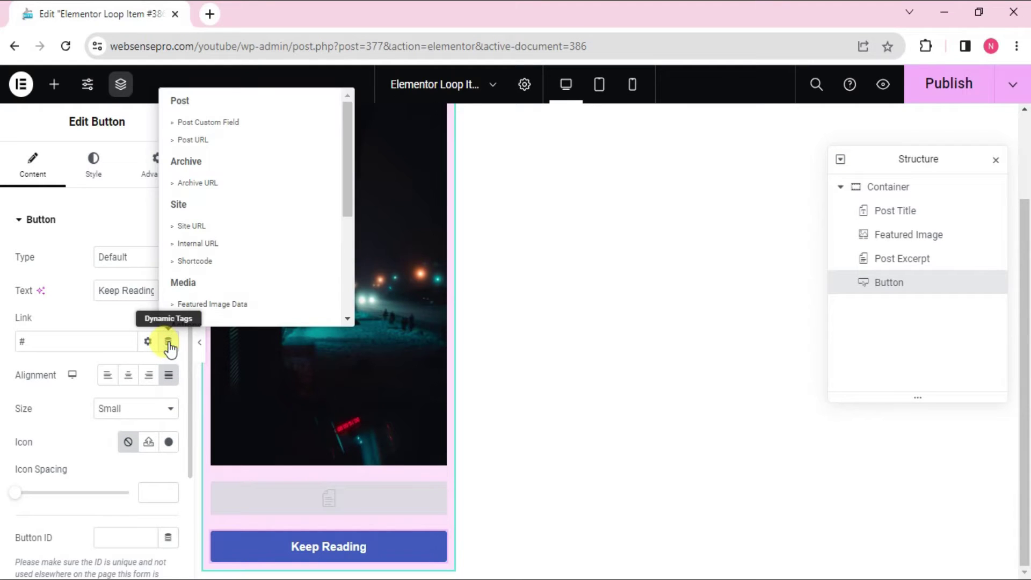
left_click(204, 135)
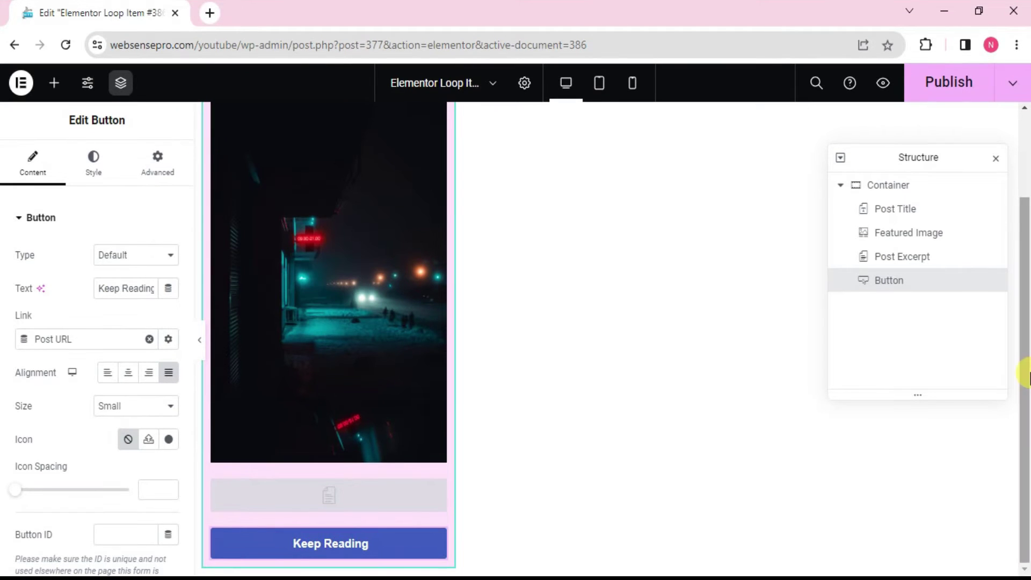
left_click_drag(1025, 263, 1023, 138)
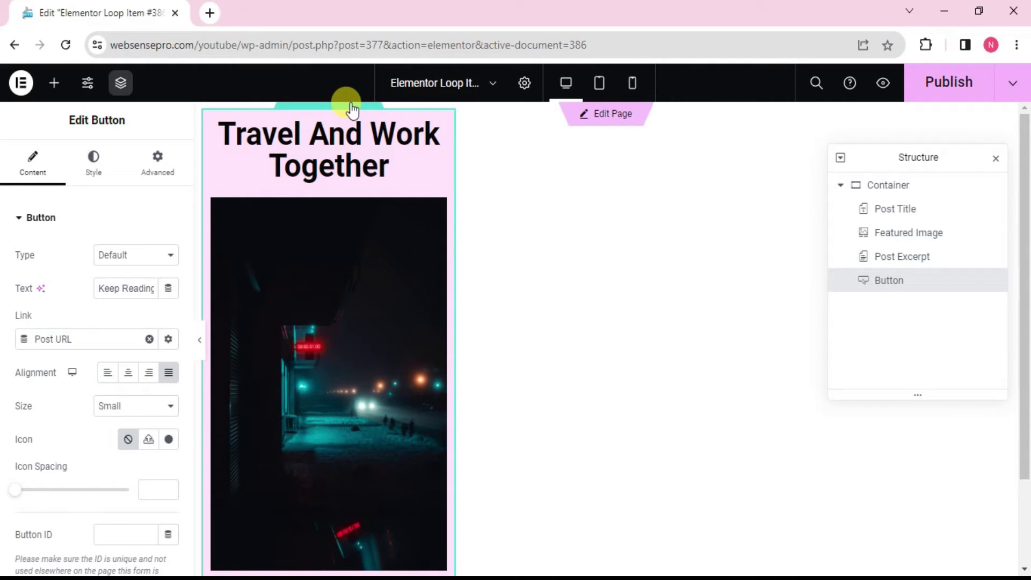
key("ctrl+s")
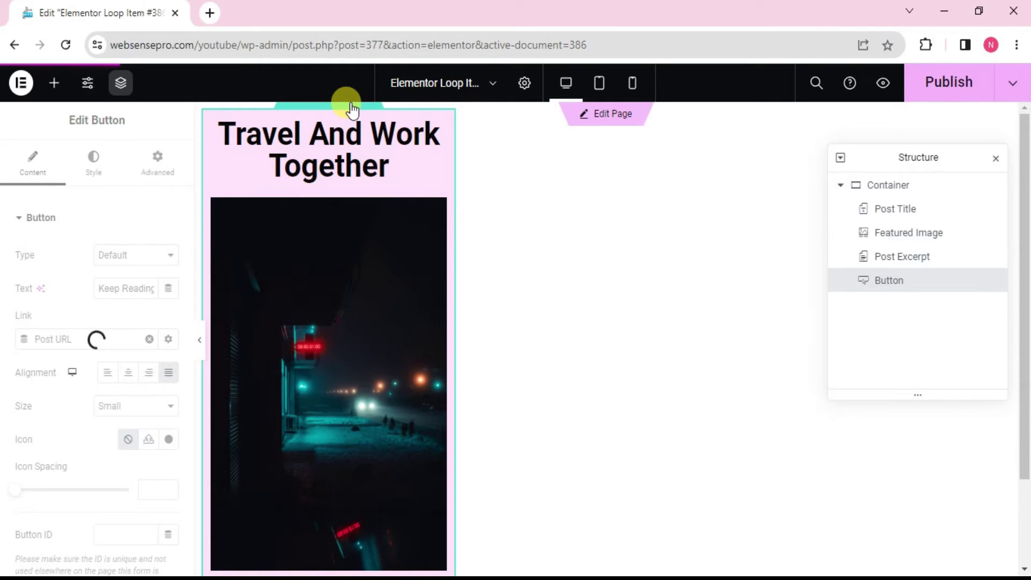
Return to the Loop Grid page and select the three-column grid to show its layout settings.
left_click(352, 107)
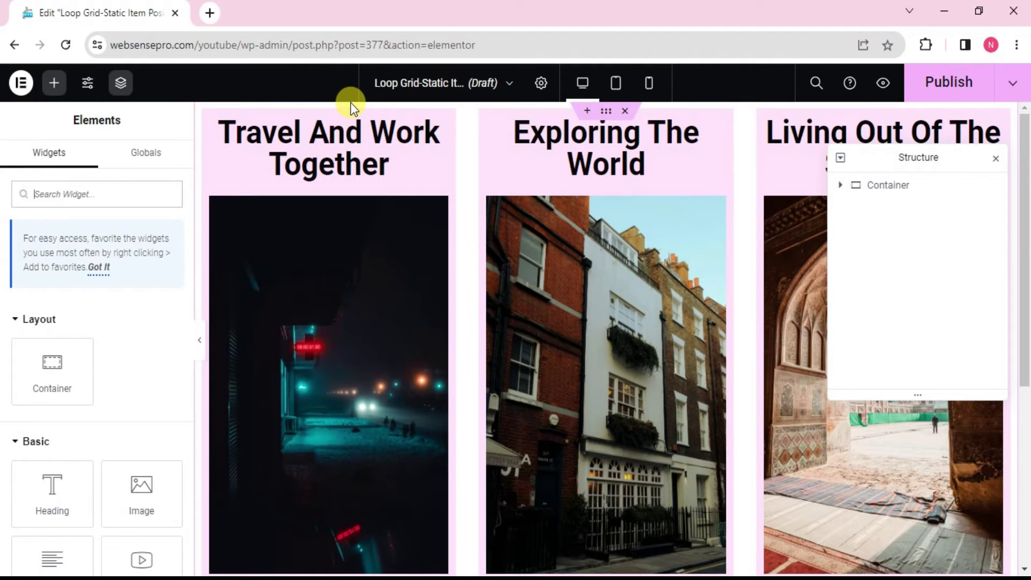
left_click(782, 277)
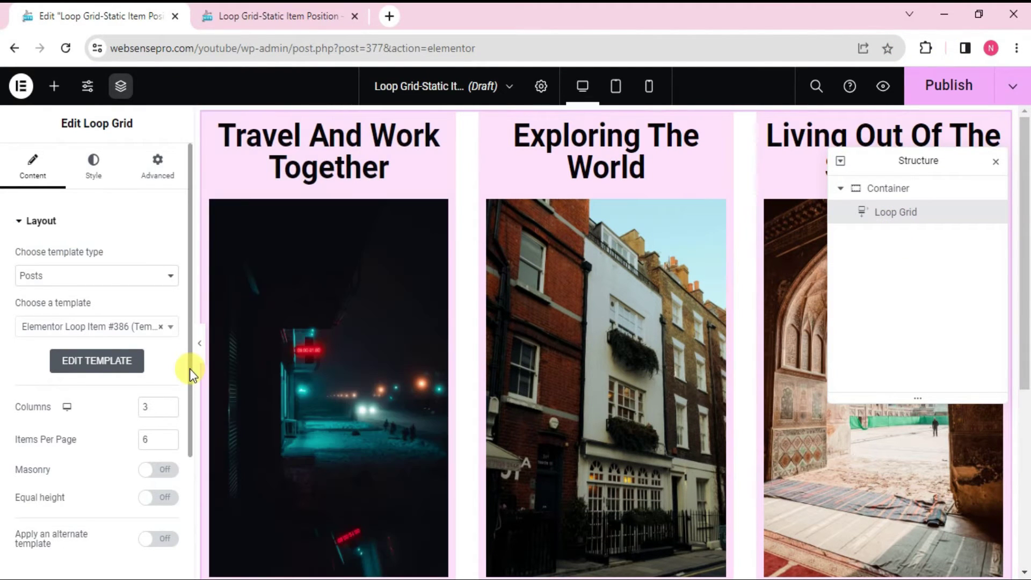
scroll(189, 369, "down", 3)
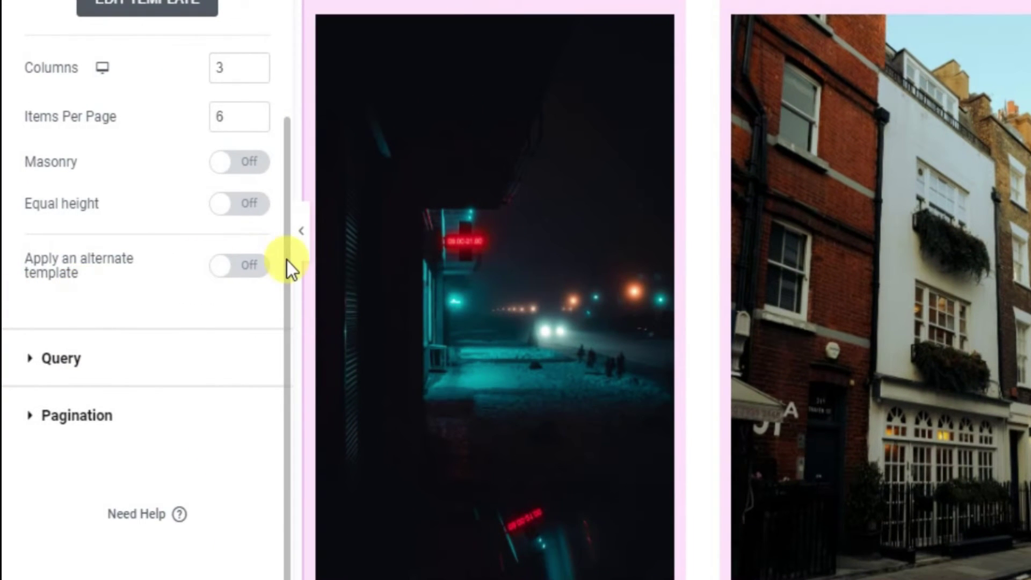
Enable 'Apply an alternate template' on the Loop Grid and expand the new Alternate Template entry.
left_click(258, 264)
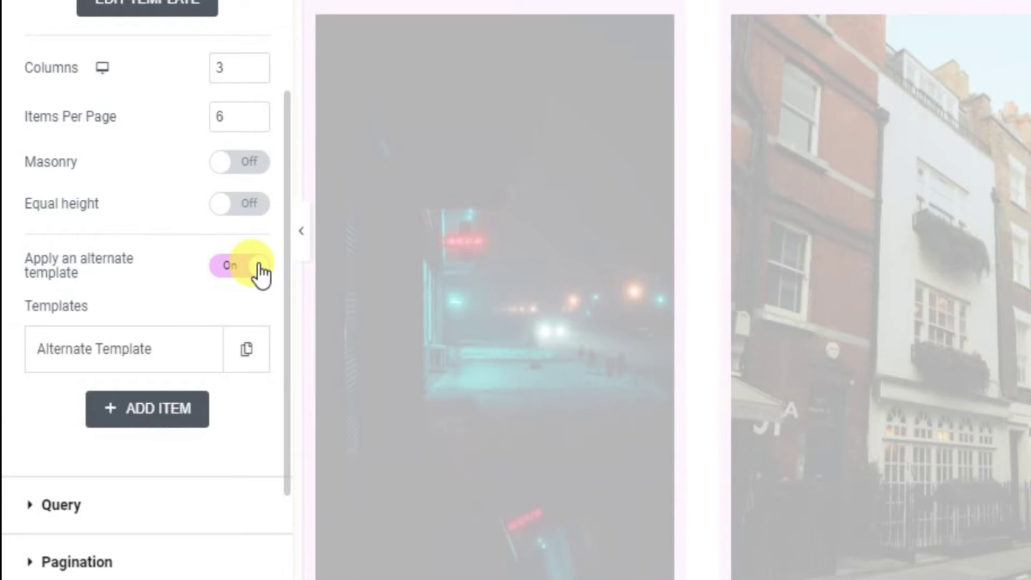
left_click(203, 349)
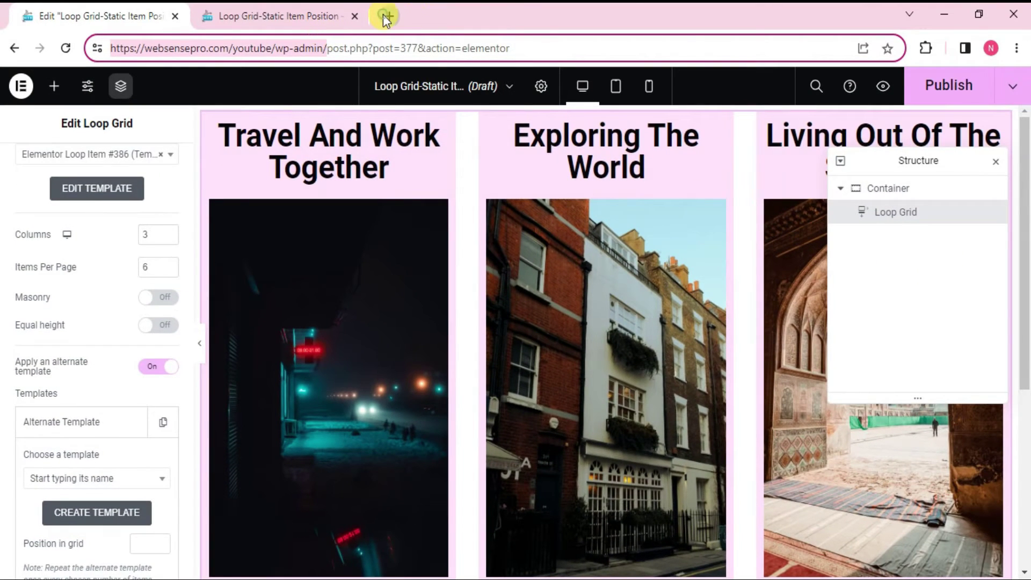
Open the WordPress Saved Templates list in a new tab, then return to the editor tab.
left_click(383, 15)
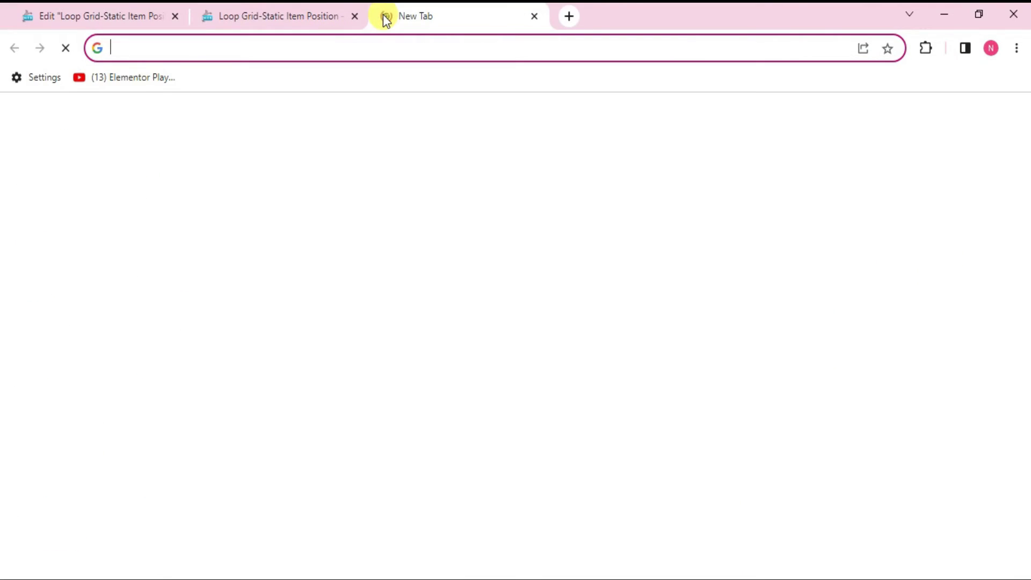
type("https://websensepro.com/youtube/wp-admin/")
key("Return")
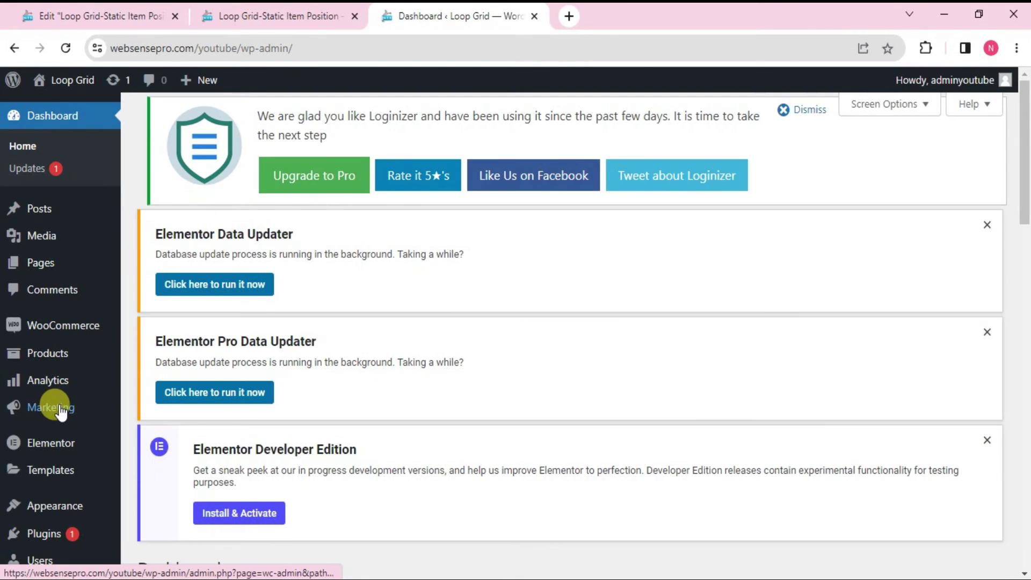
left_click(55, 475)
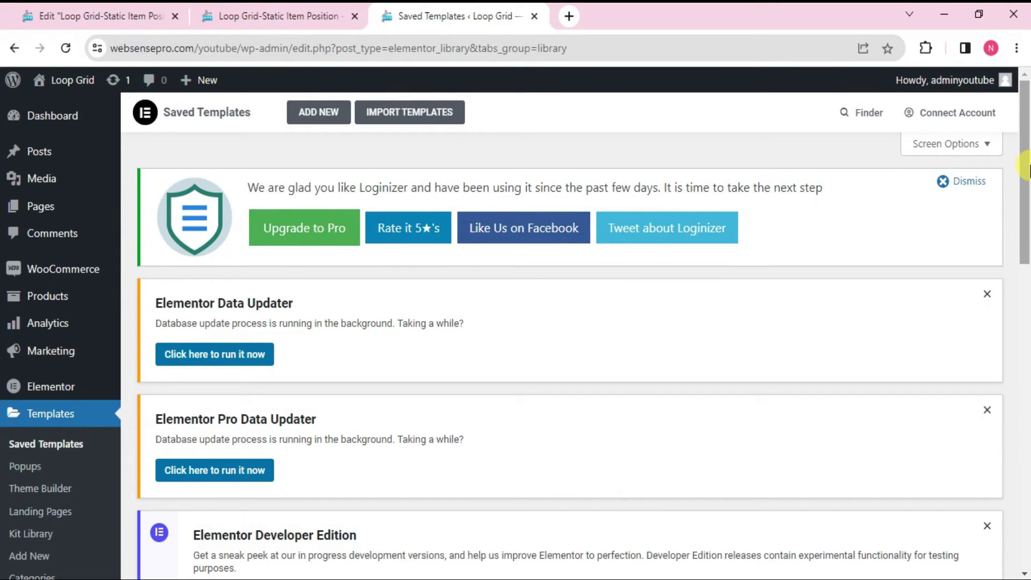
left_click_drag(1026, 171, 1026, 380)
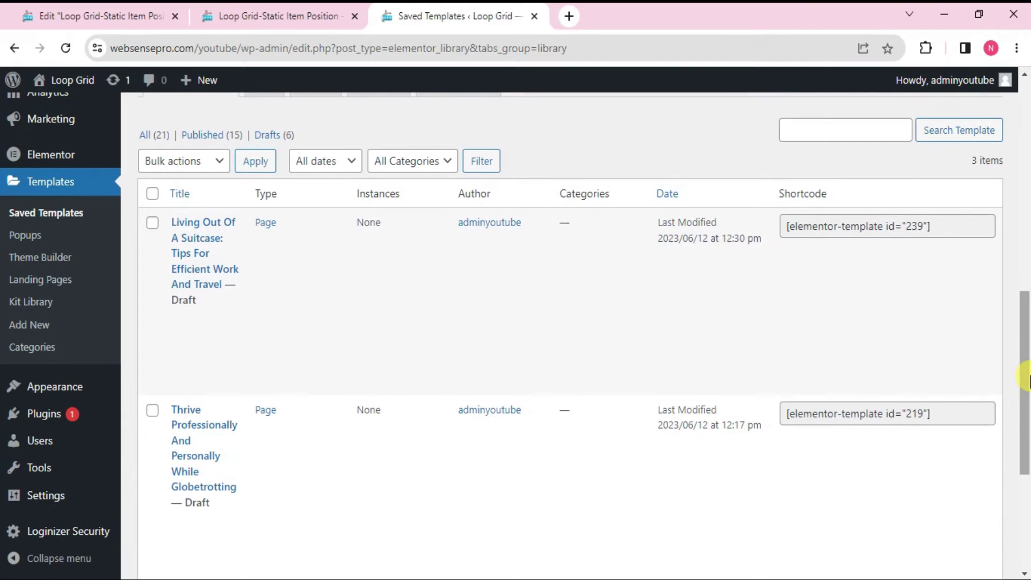
left_click(113, 9)
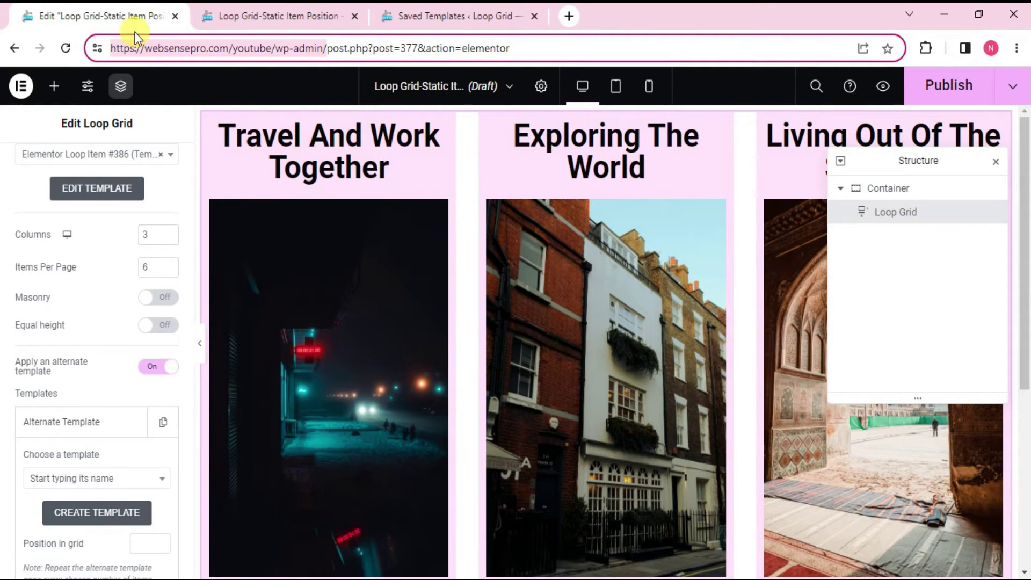
Choose Elementor Loop Item #243 as the alternate template by searching for 243.
scroll(75, 307, "down", 3)
left_click(76, 306)
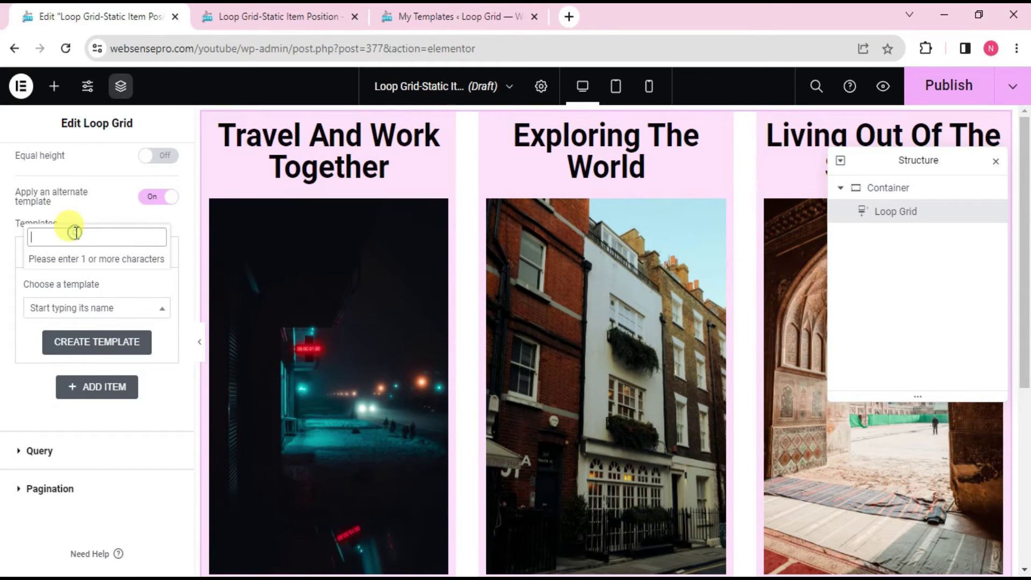
type("243")
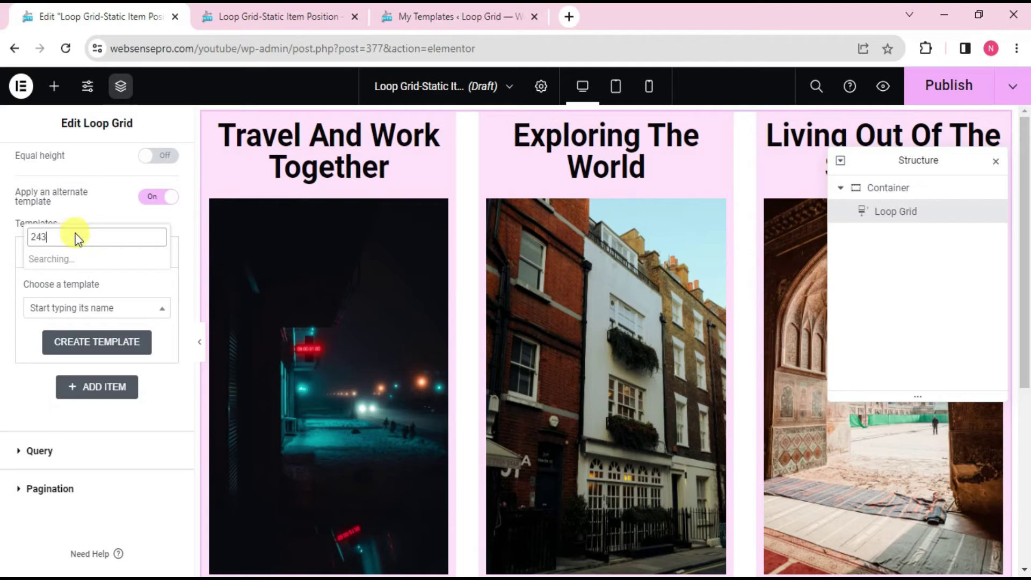
key("Return")
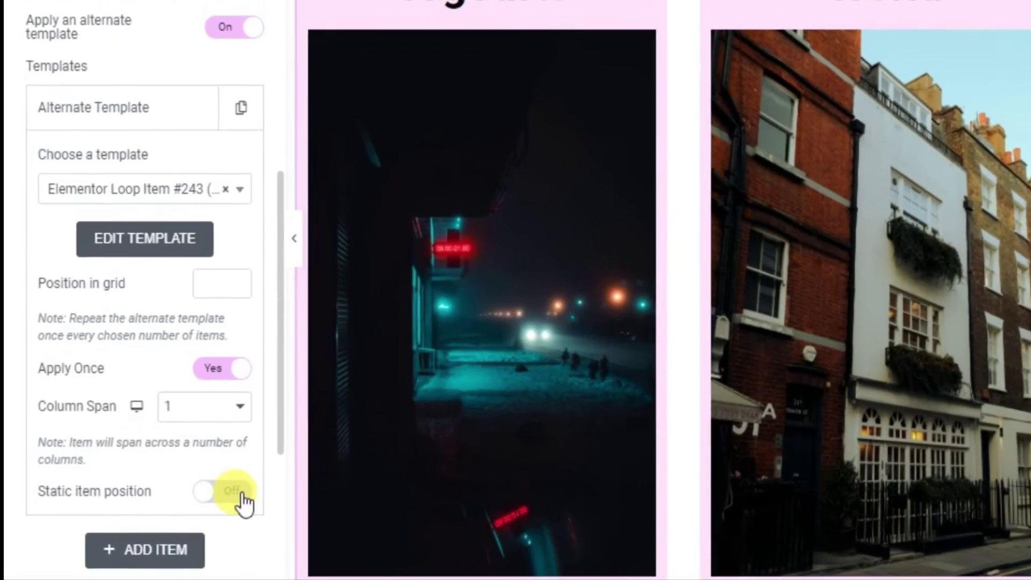
Make the #243 alternate template static at grid position 2.
left_click(241, 495)
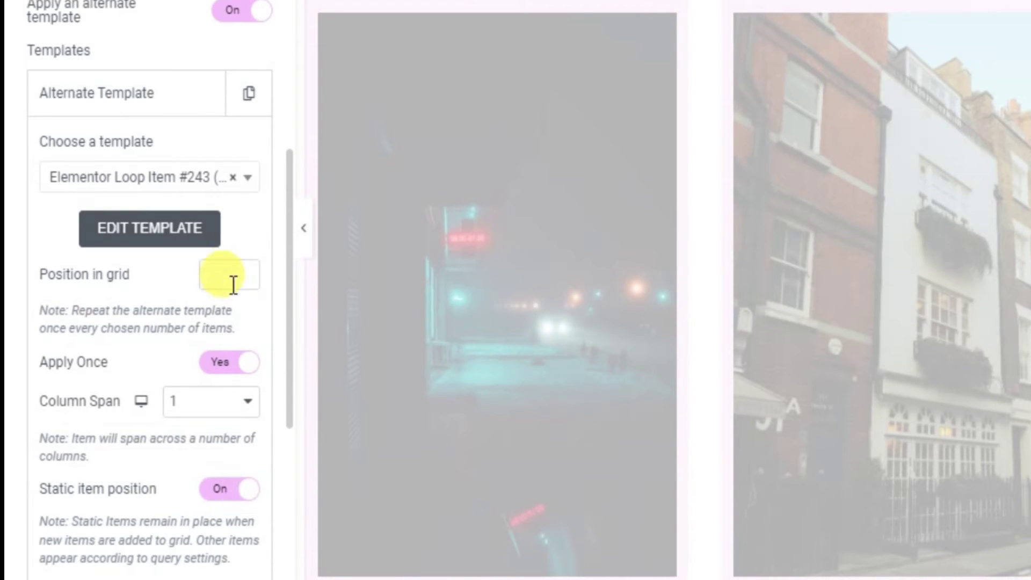
left_click(216, 274)
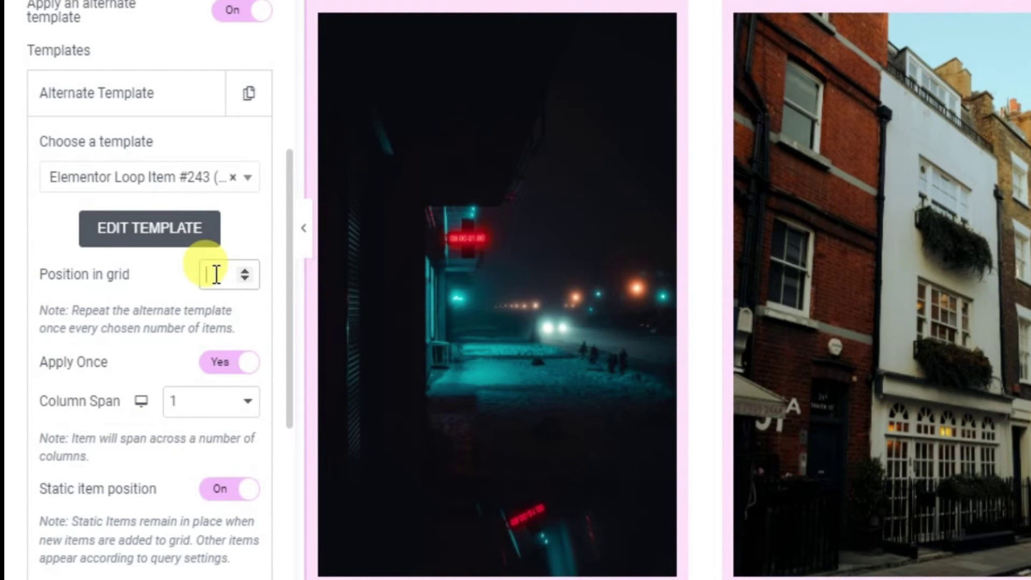
type("2")
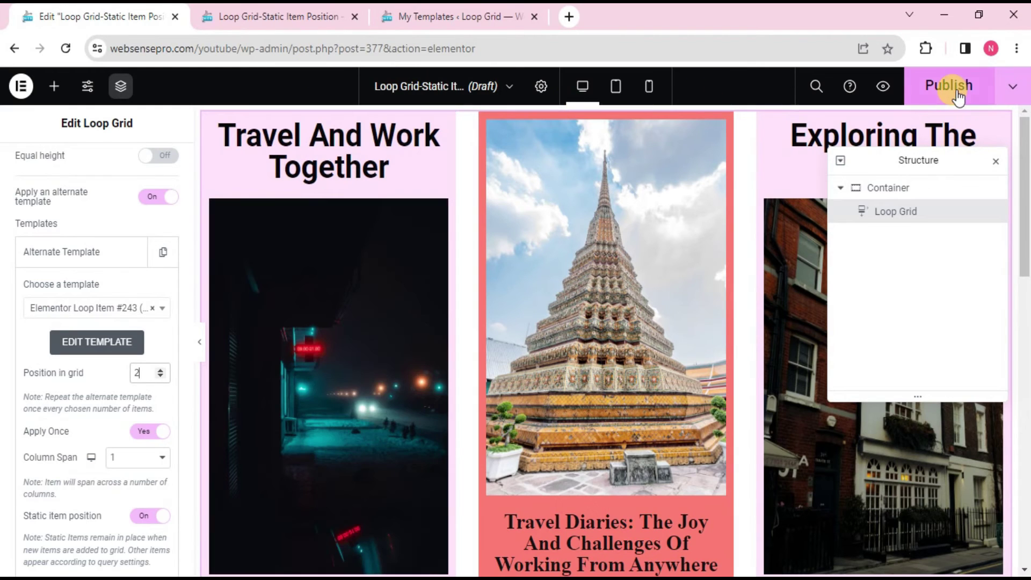
Publish the page and confirm in the reloaded preview that Travel Diaries appears second.
left_click(949, 86)
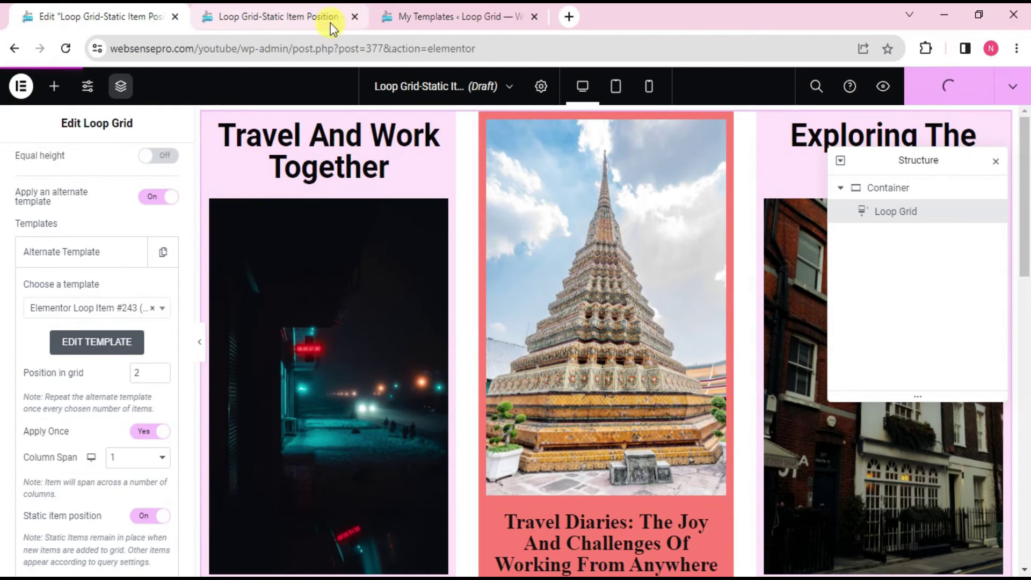
left_click(303, 15)
key("F5")
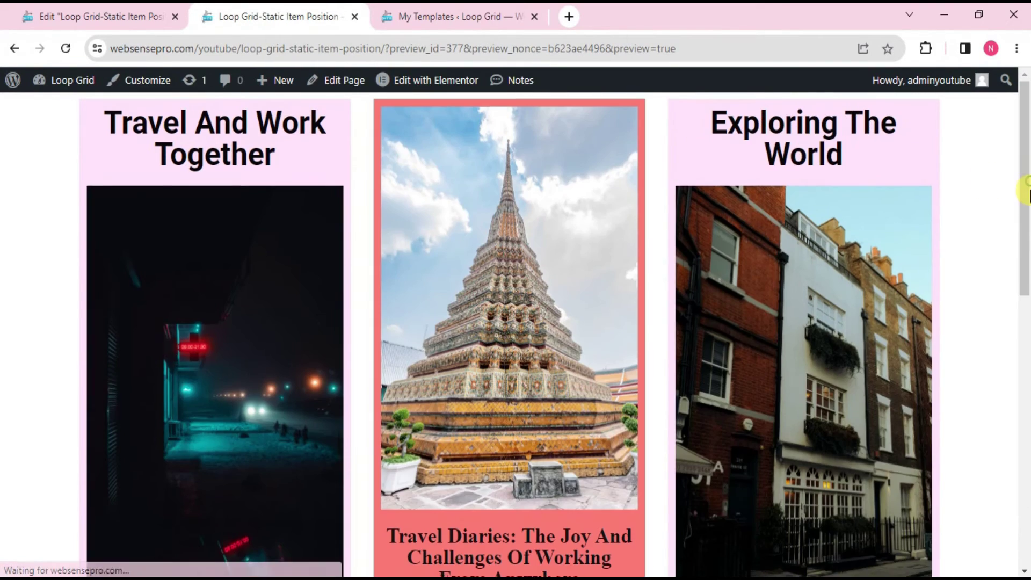
left_click_drag(1026, 188, 1026, 223)
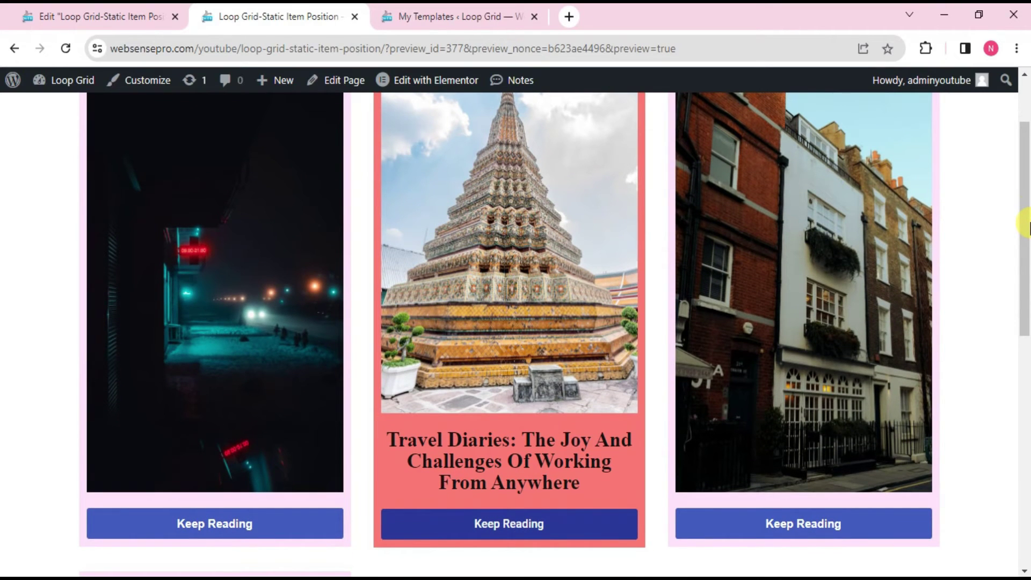
mouse_move(1026, 229)
left_mouse_down()
mouse_move(1026, 165)
mouse_move(1026, 232)
left_mouse_up()
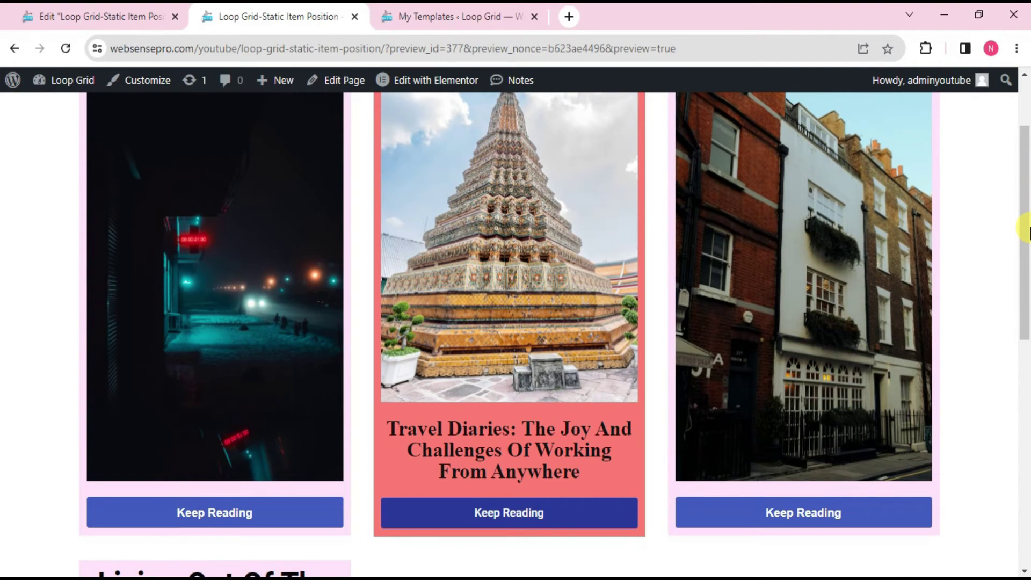
left_click_drag(1026, 228, 1026, 180)
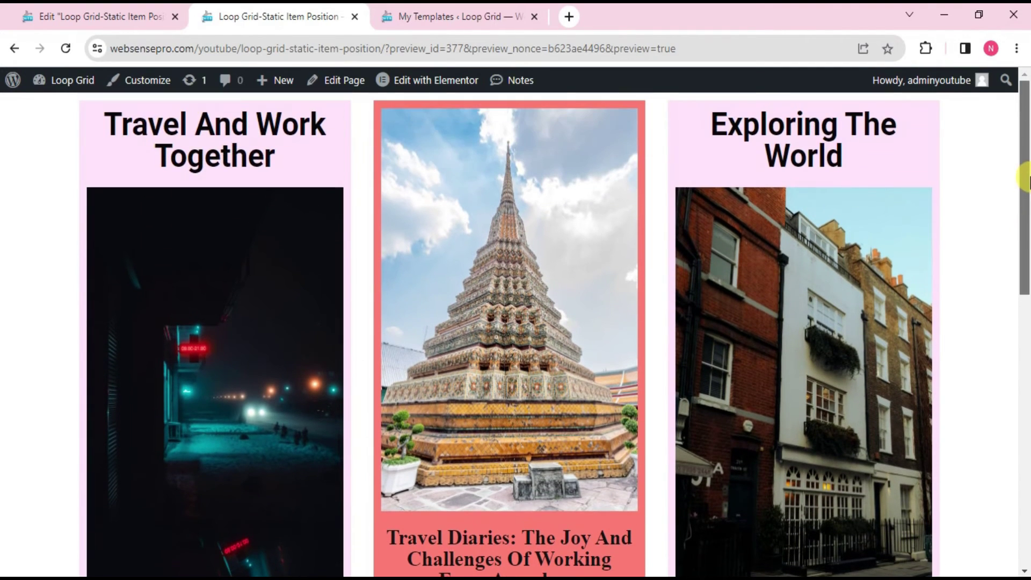
Back in the editor, set the second alternate template entry to Travel Diaries (Template) via a 'travel' search.
left_click(141, 10)
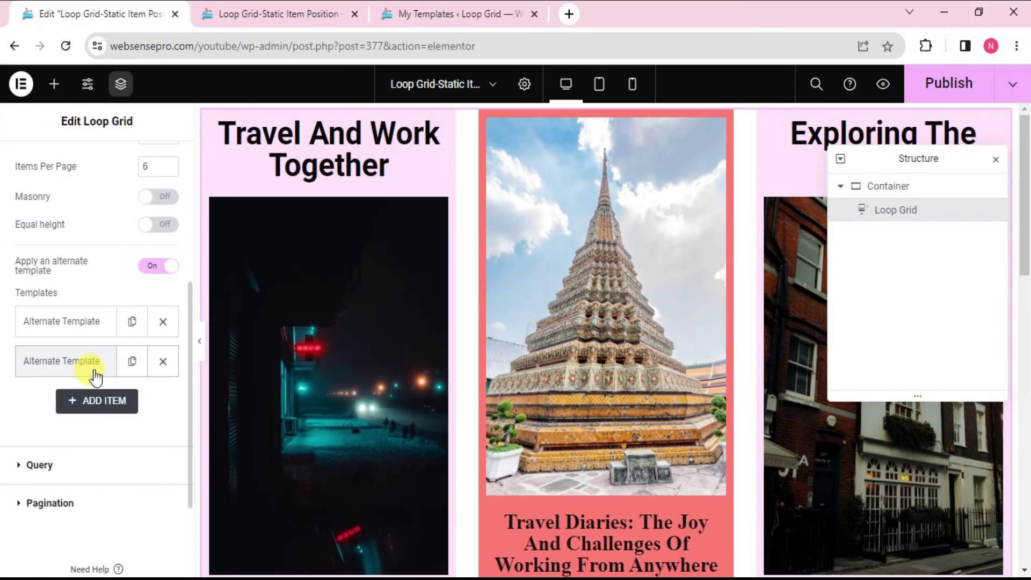
left_click(90, 363)
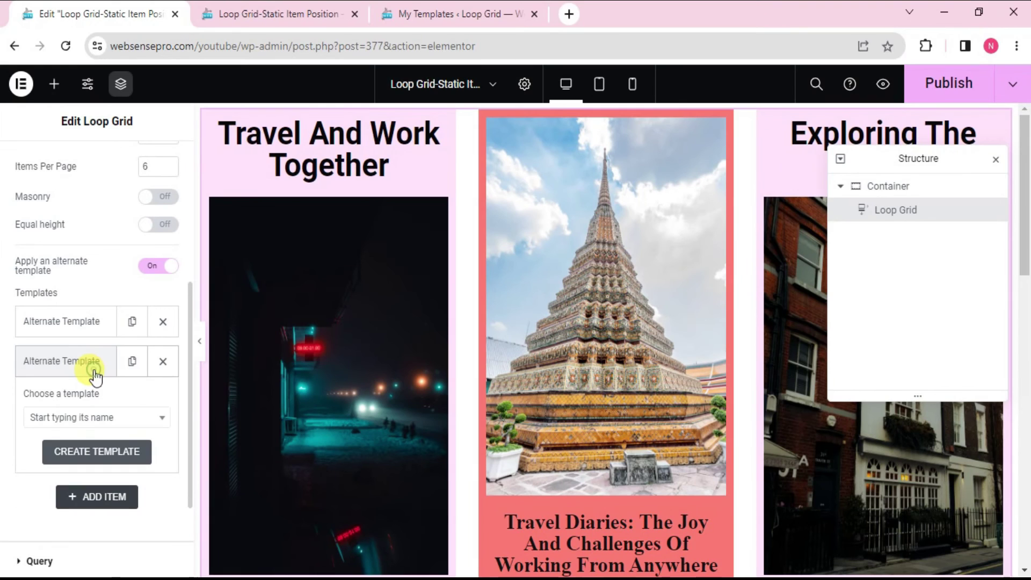
left_click(74, 418)
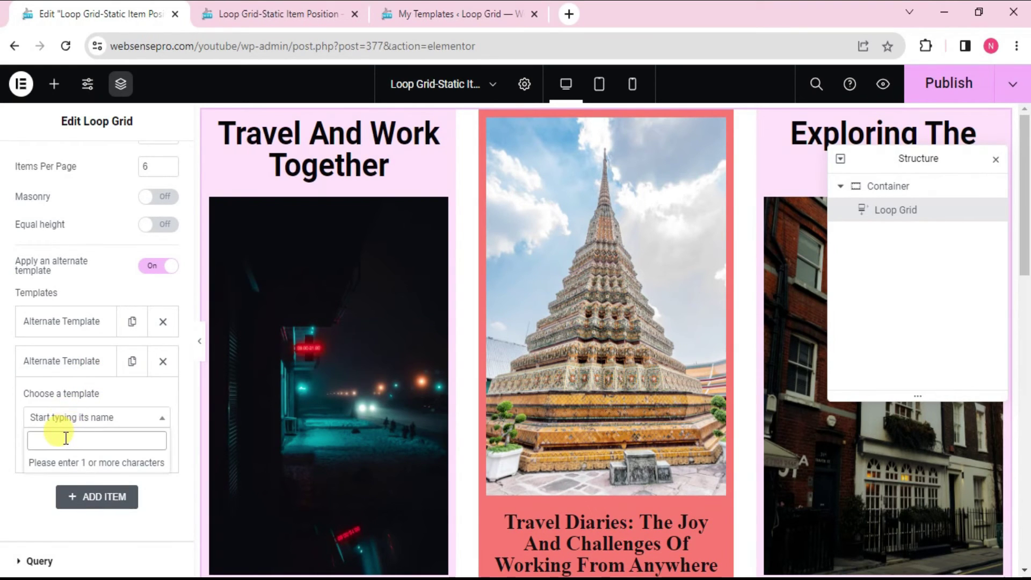
left_click(66, 438)
type("travel")
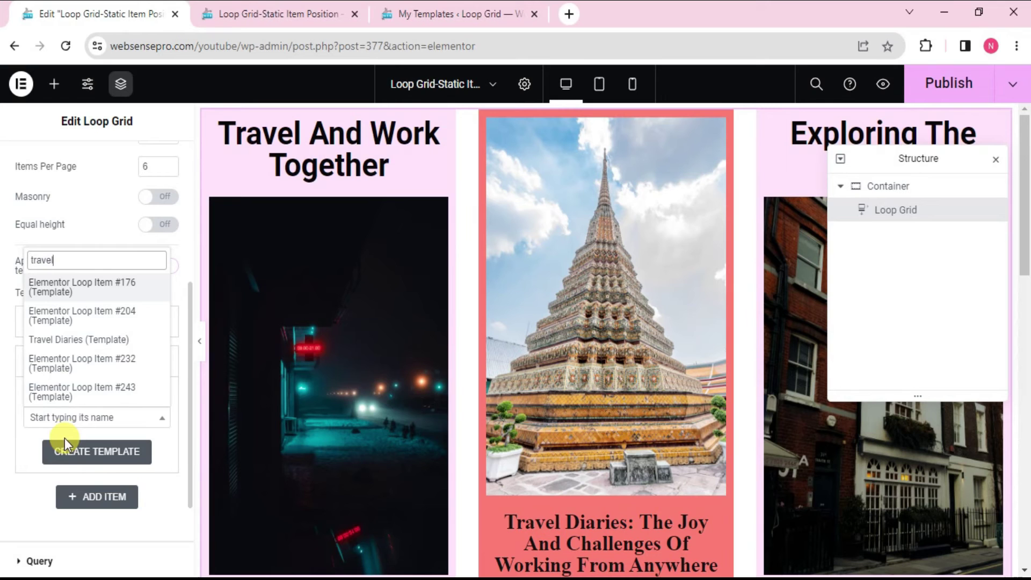
left_click(86, 344)
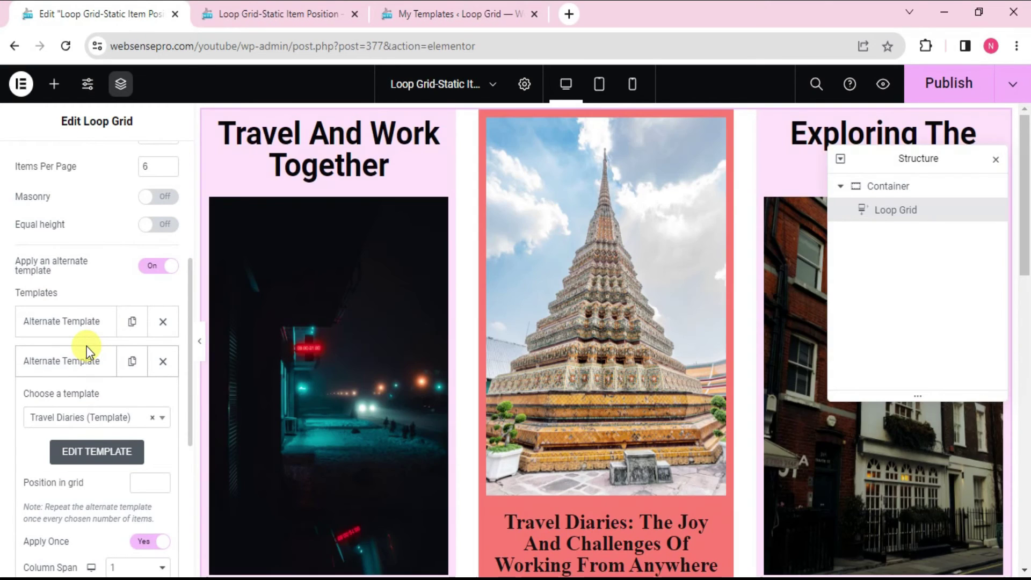
scroll(86, 346, "down", 1)
scroll(86, 346, "down", 1)
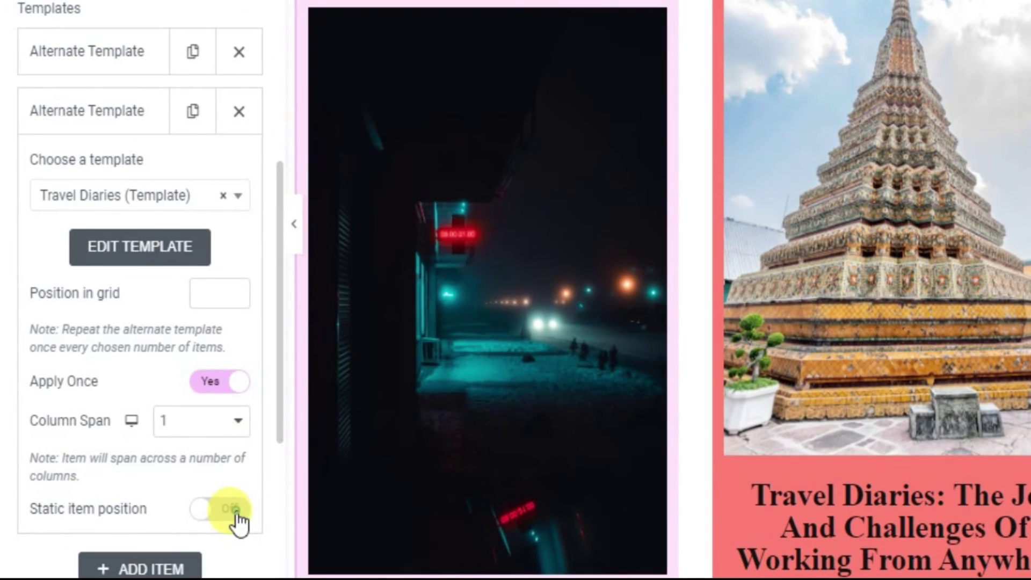
Make the second alternate template static at grid position 3.
left_click(237, 514)
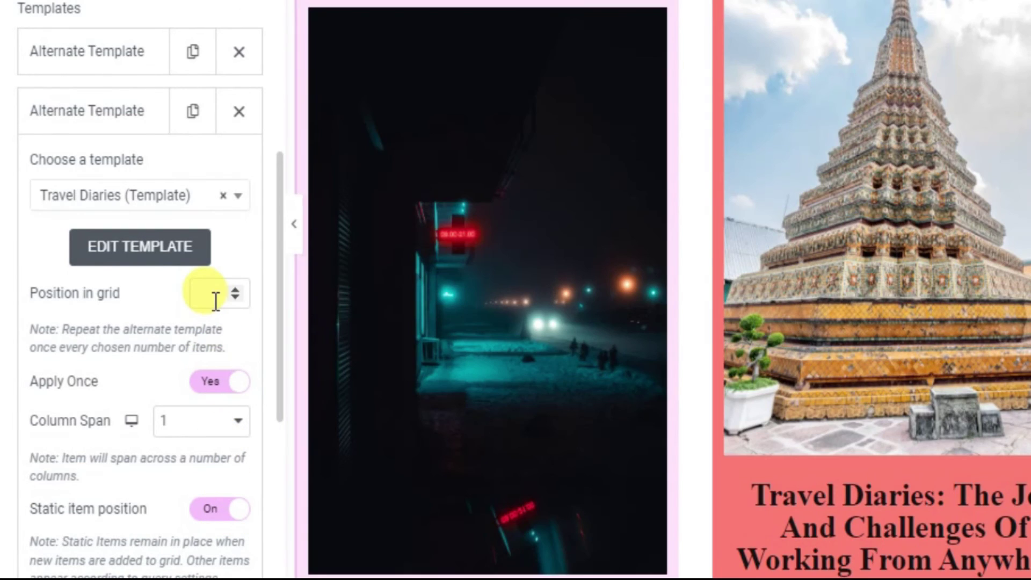
left_click(216, 301)
type("3")
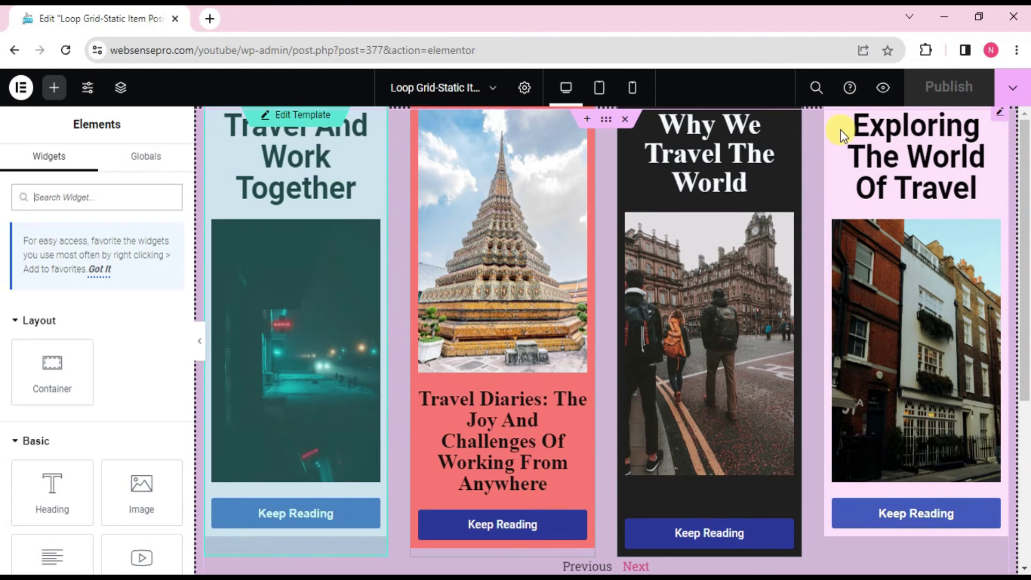
Preview the changes and test the Next and Previous links between the two grid pages.
left_click(884, 88)
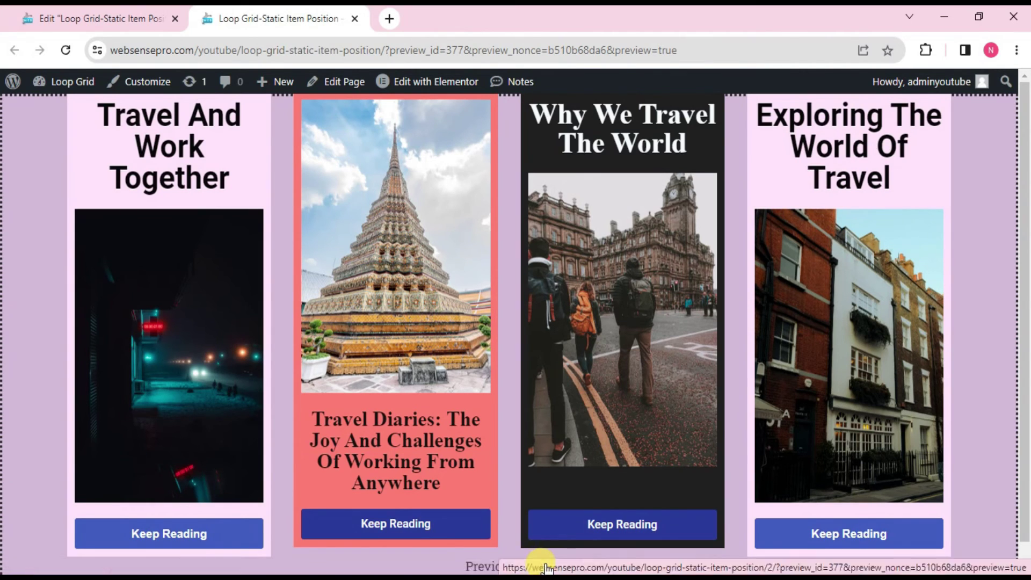
left_click(539, 570)
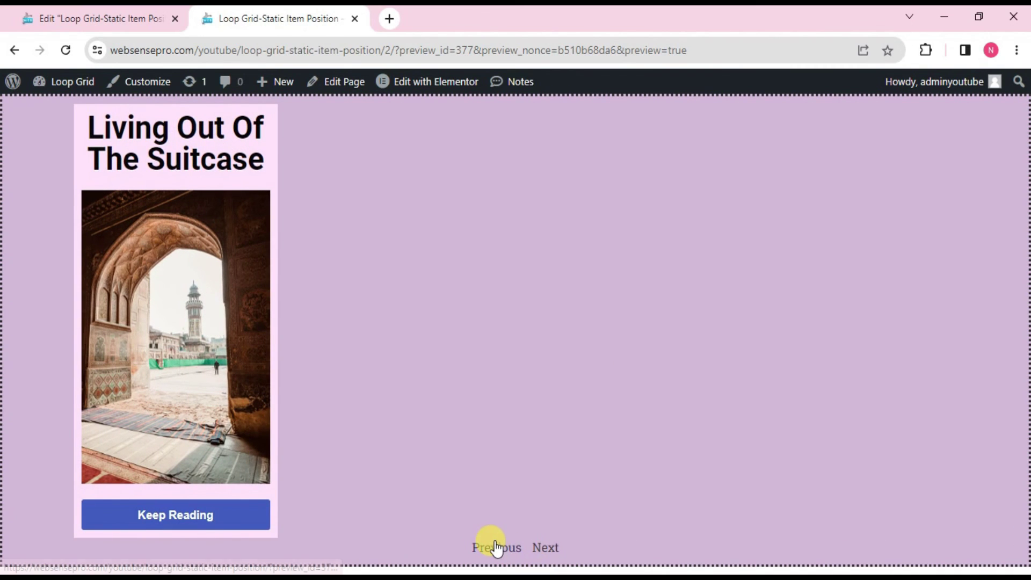
left_click(496, 546)
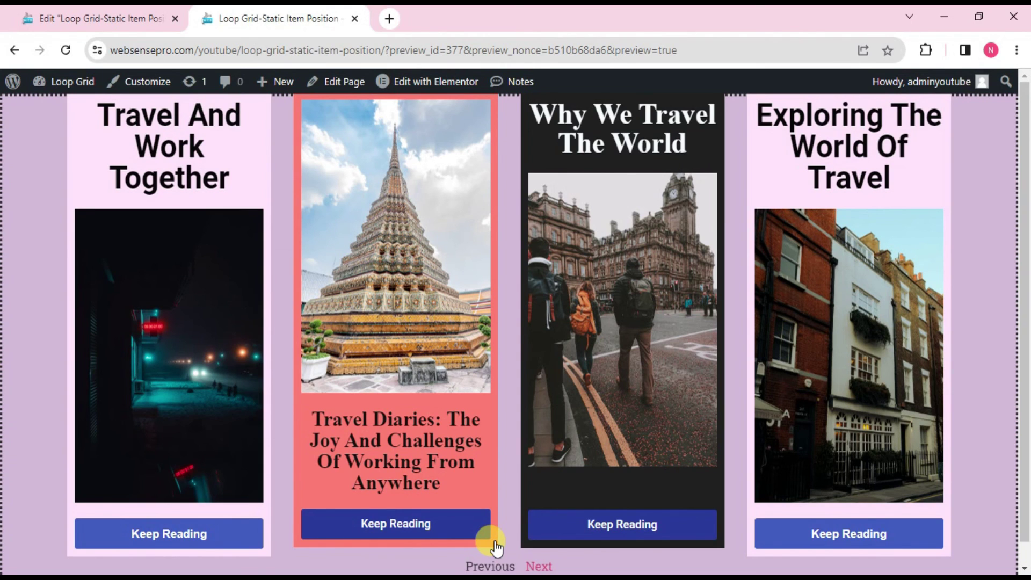
Reopen the Loop Grid settings and expand Pagination, showing Previous/Next links with a limit of 3.
left_click(114, 12)
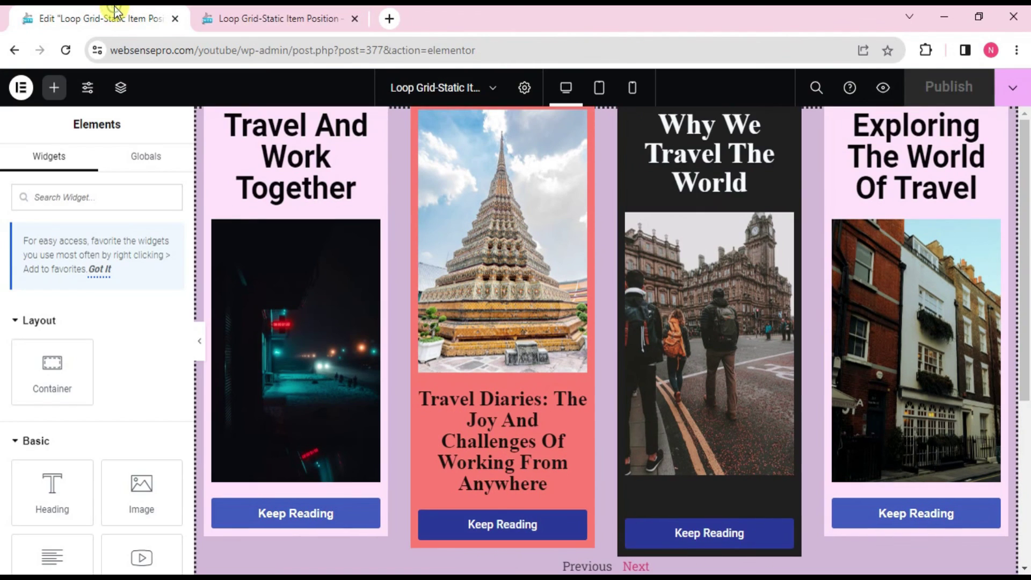
right_click(394, 289)
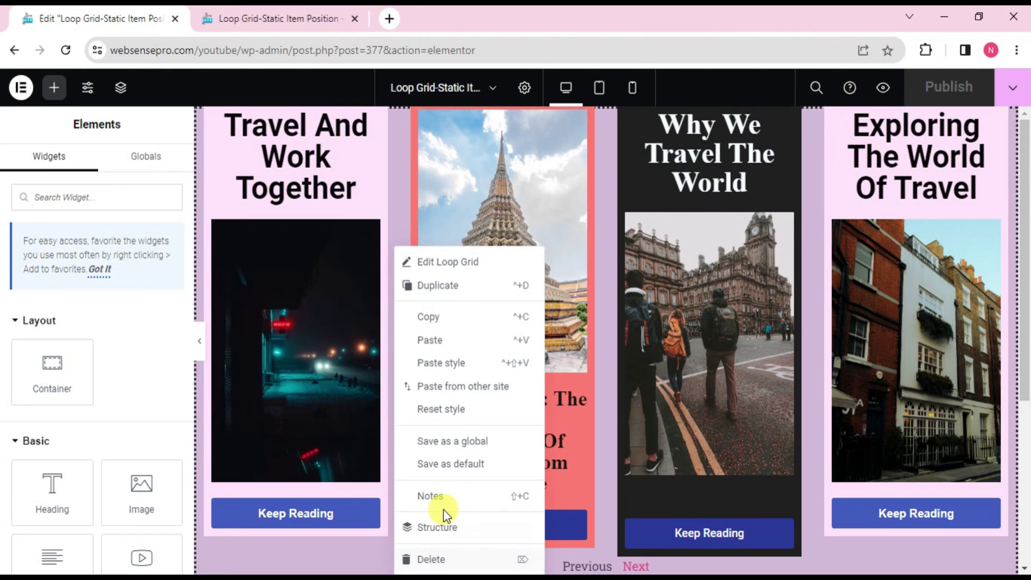
left_click(432, 529)
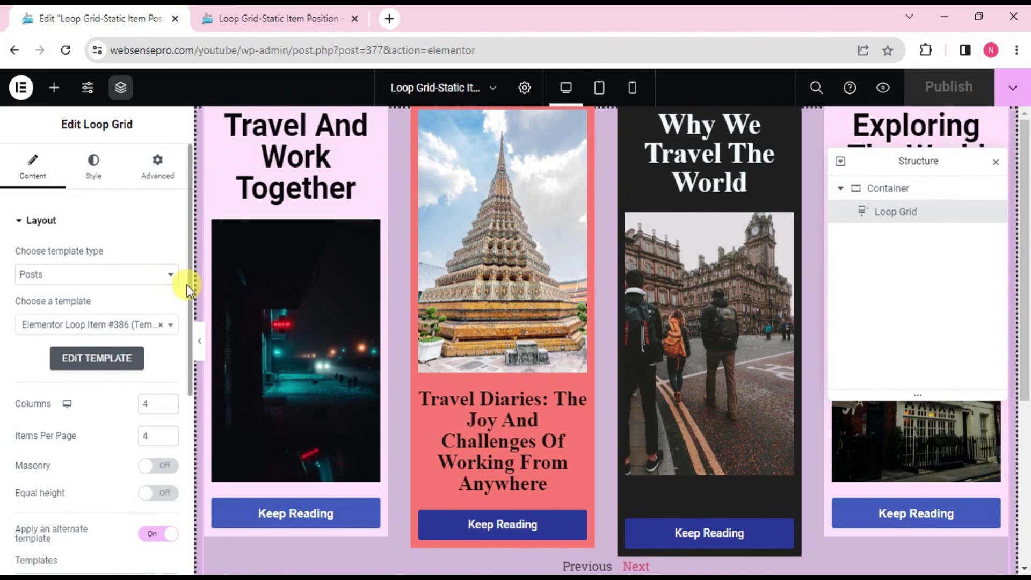
scroll(188, 286, "down", 5)
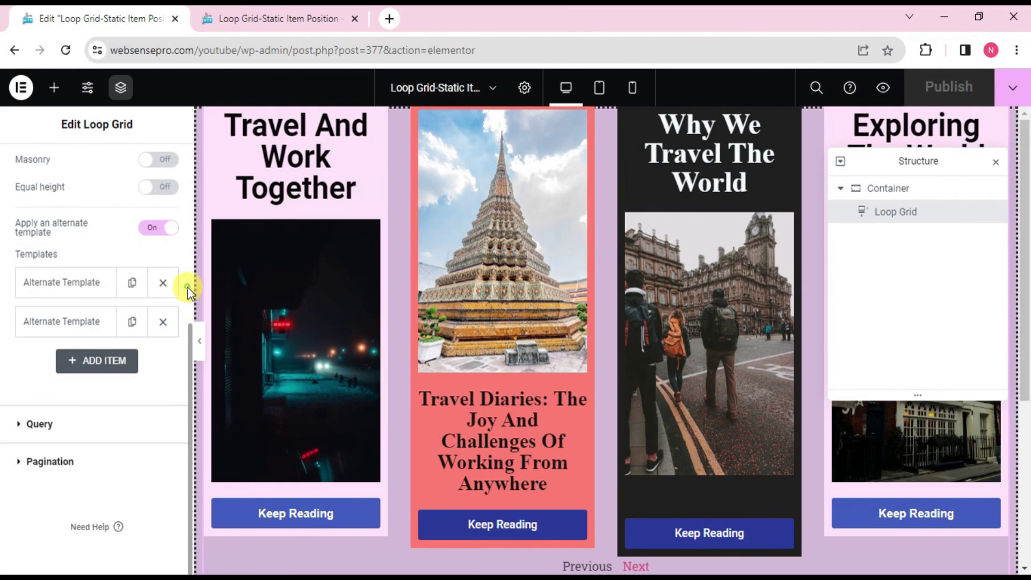
left_click(43, 465)
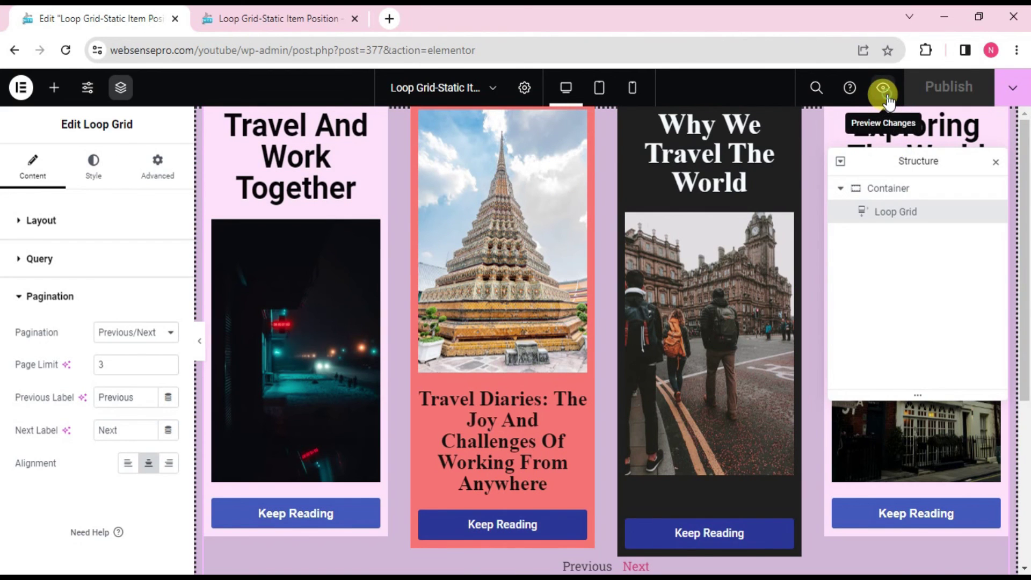
Preview the changes again to check the four-card grid with Previous/Next links.
left_click(883, 88)
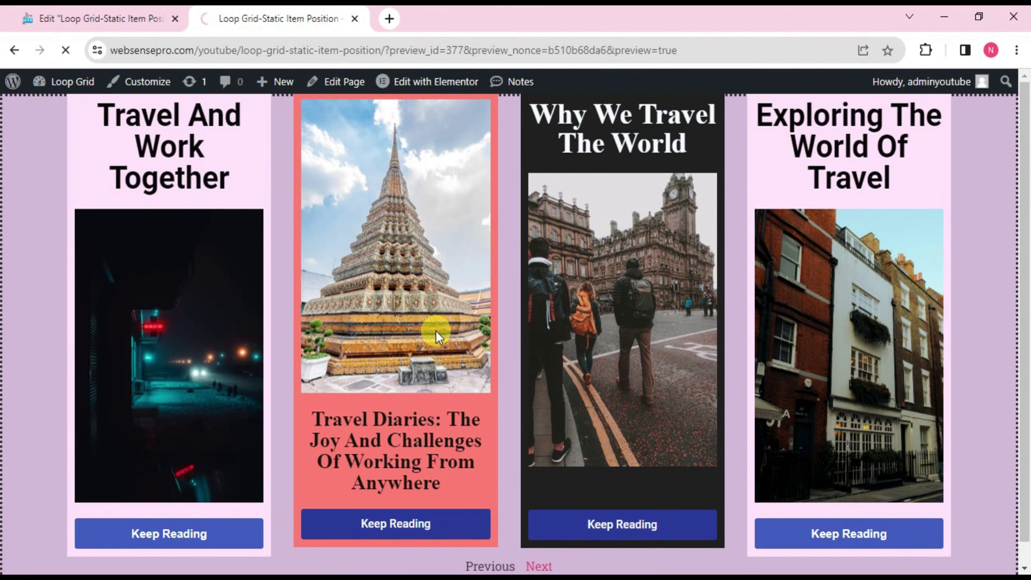